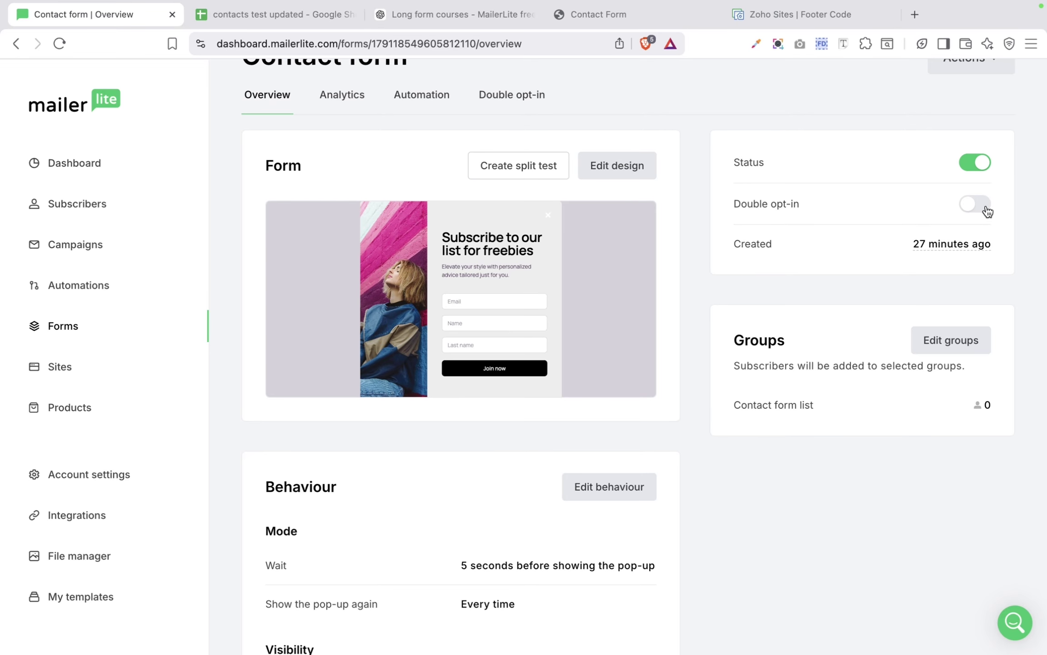
pyautogui.scroll(-5, 988, 211)
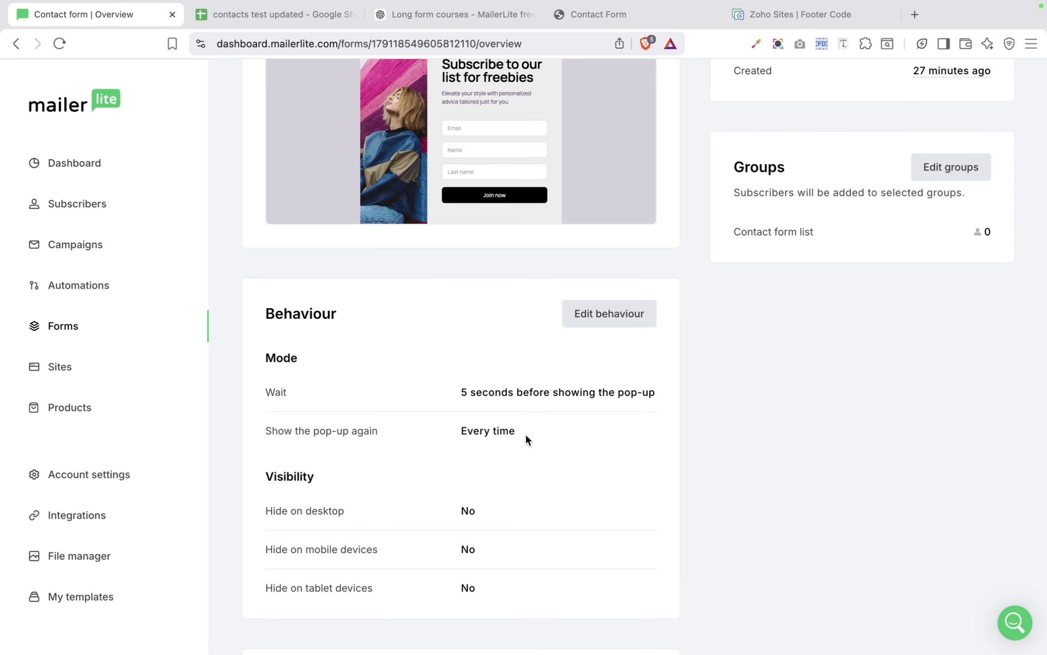
# Step: Scroll to MailerLite's universal tracking snippet and exit Brave's full-screen mode with Ctrl+Super+F
pyautogui.scroll(-3, 550, 362)
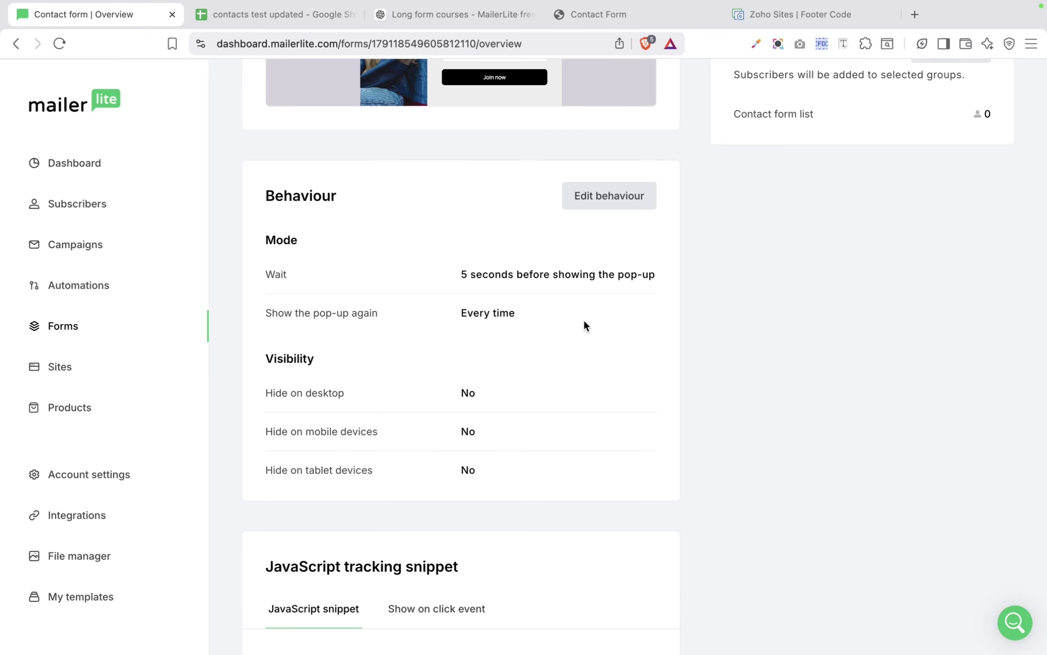
pyautogui.scroll(-4, 589, 273)
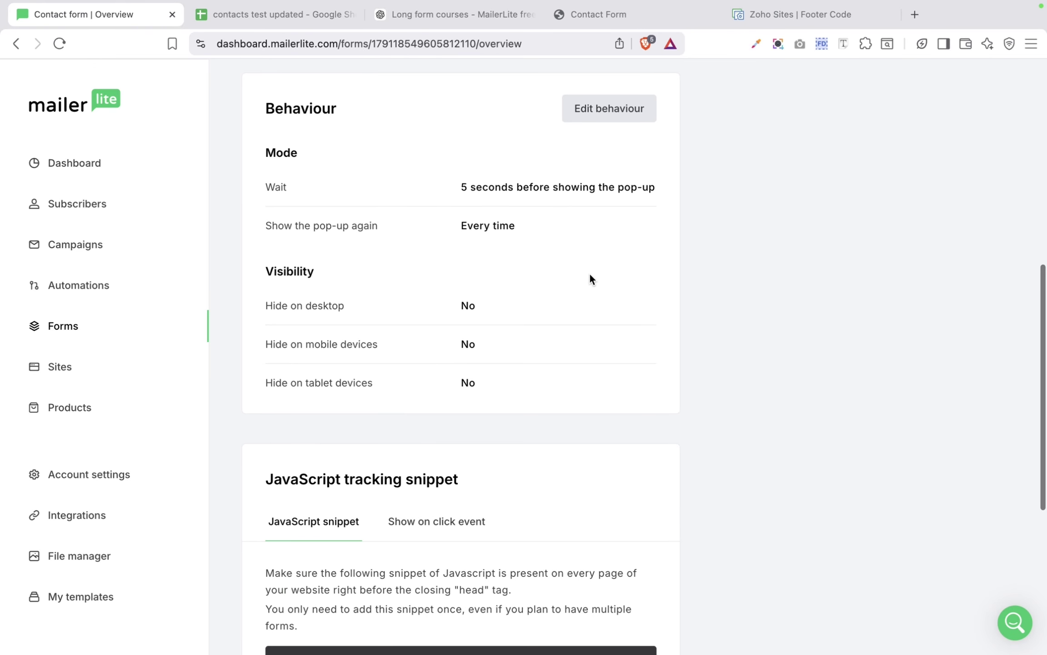
pyautogui.scroll(-5, 314, 443)
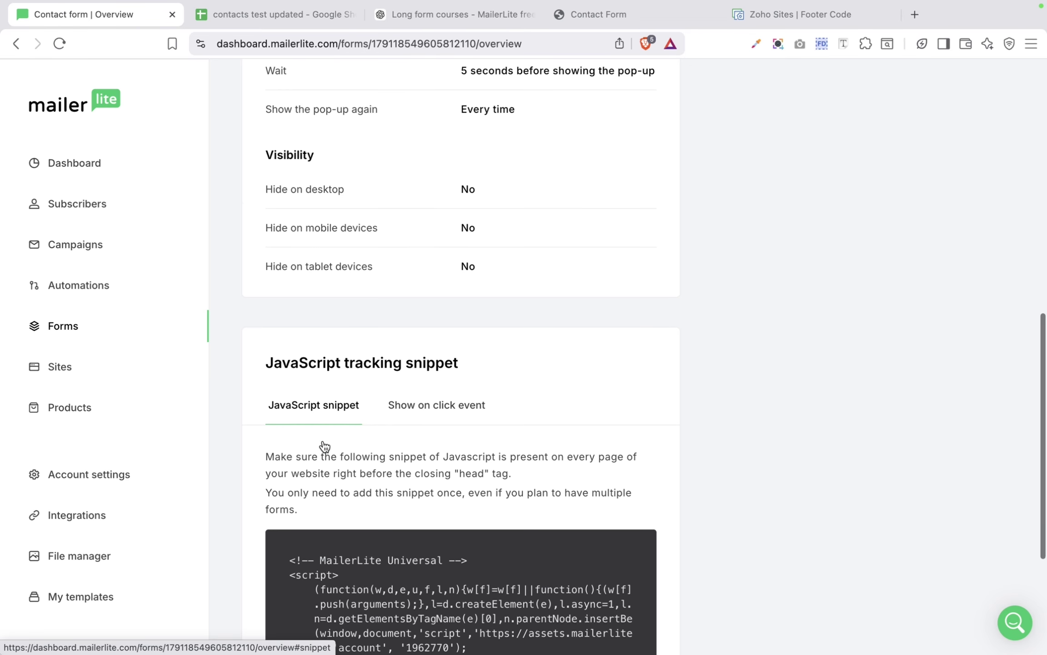
pyautogui.scroll(-1, 330, 431)
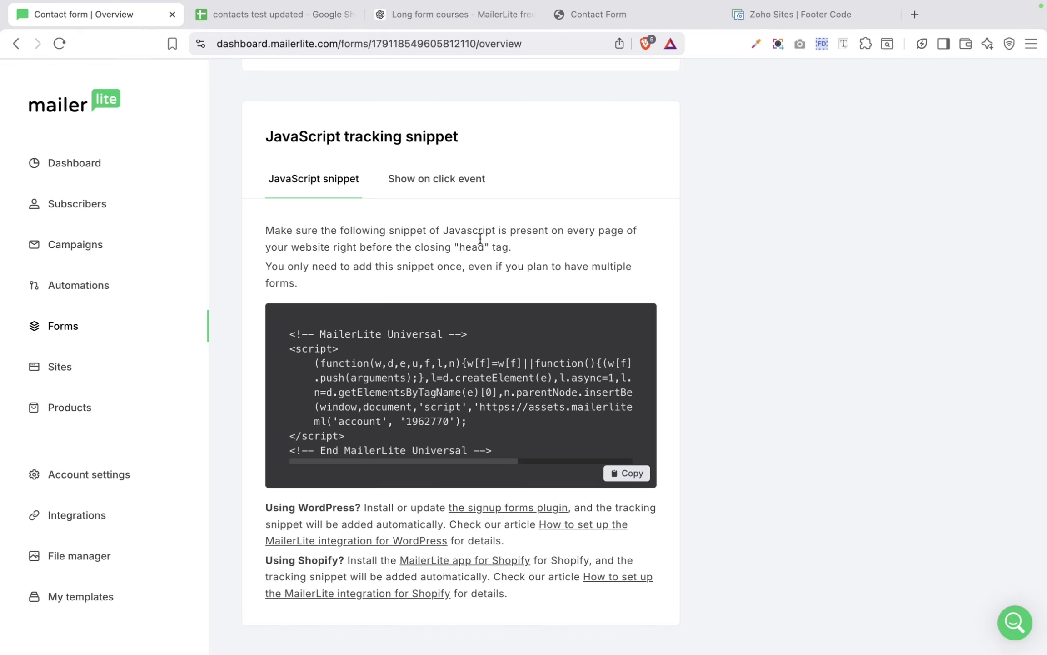
pyautogui.press('ctrl+super+f')
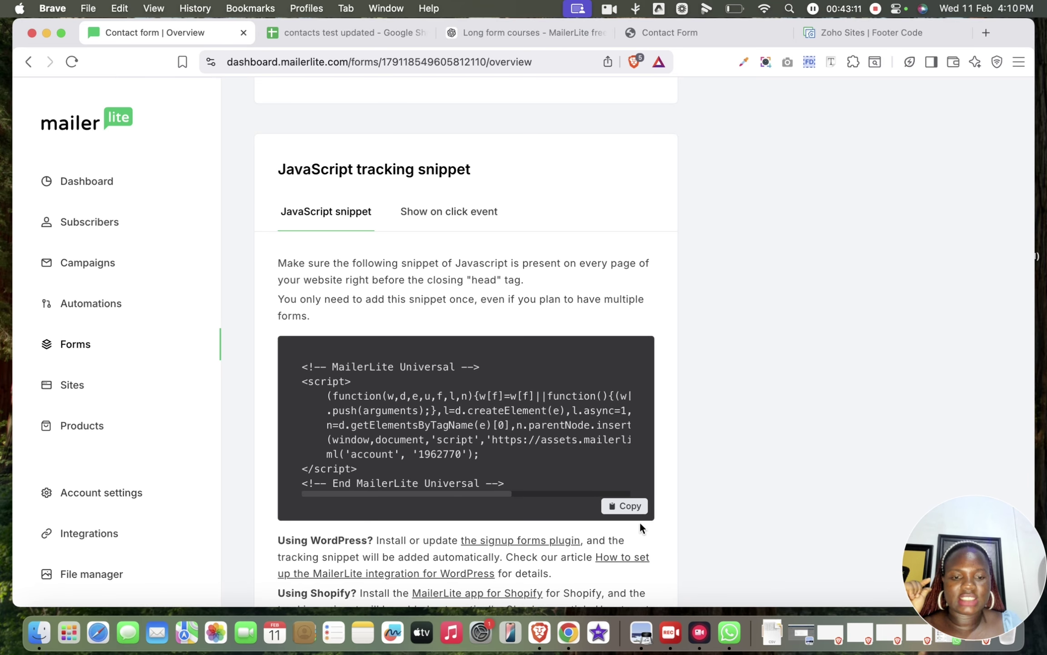
# Step: Copy MailerLite's universal snippet into Zoho Sites' site-wide Header Code, save it, and return to Pages
pyautogui.click(626, 509)
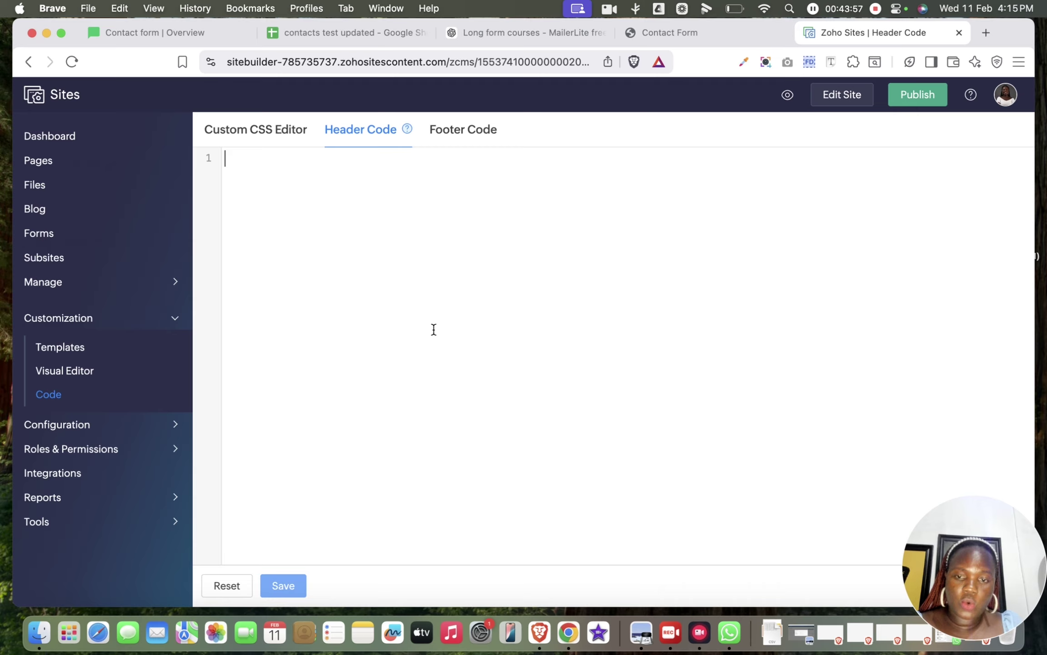
pyautogui.press('super+v')
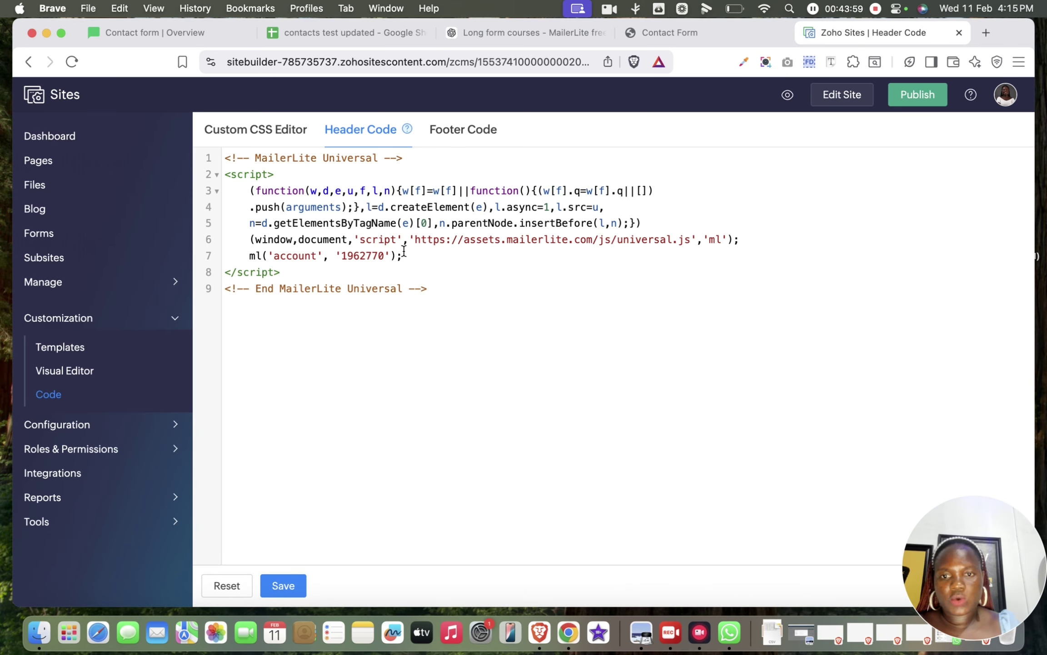
pyautogui.click(287, 587)
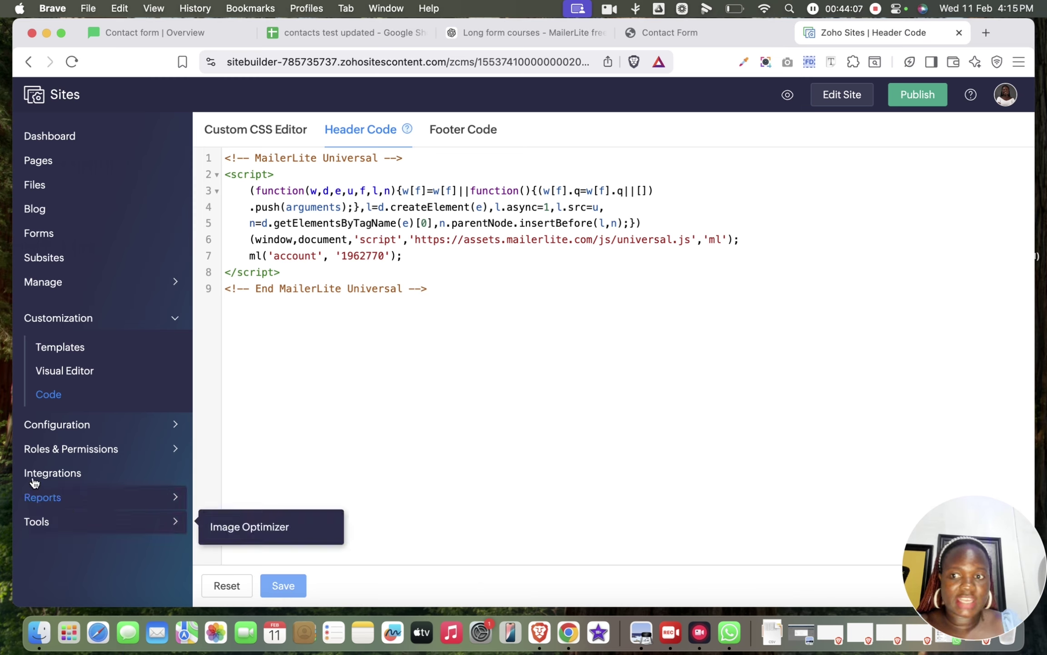
pyautogui.click(39, 161)
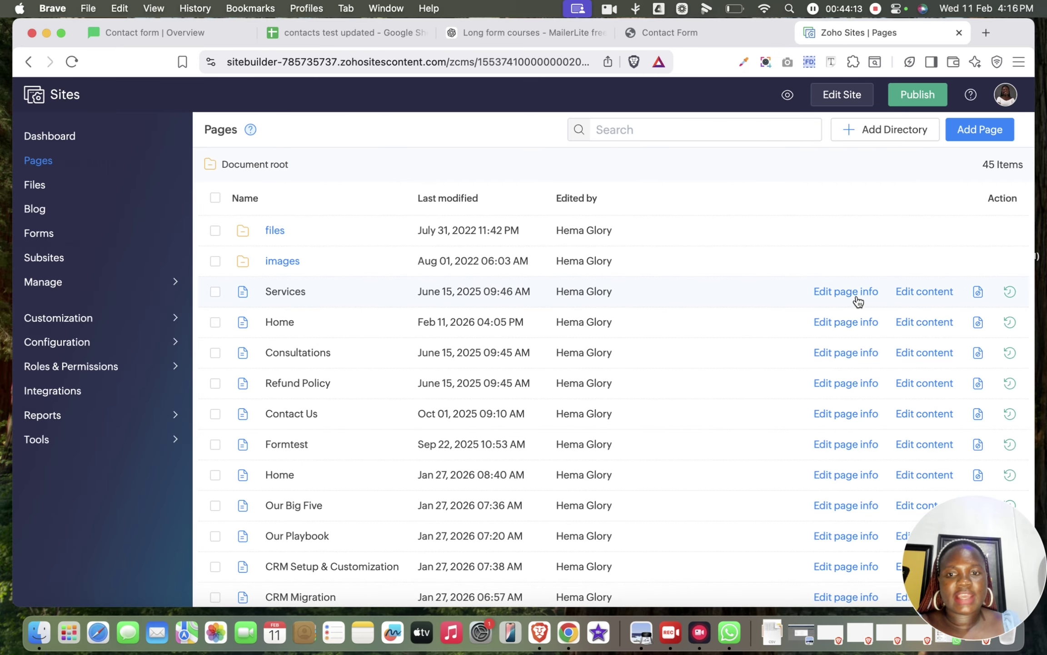
# Step: Replace the Home page's existing header code with the MailerLite tracking script and save the page
pyautogui.click(857, 323)
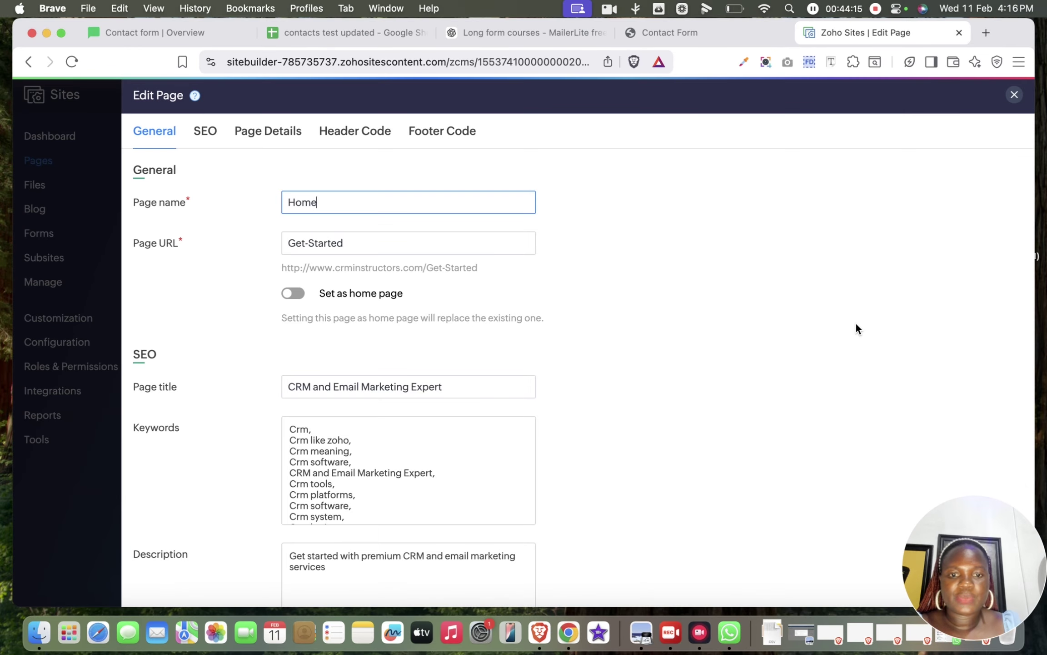
pyautogui.scroll(-15, 440, 361)
pyautogui.scroll(-10, 440, 361)
pyautogui.scroll(8, 440, 362)
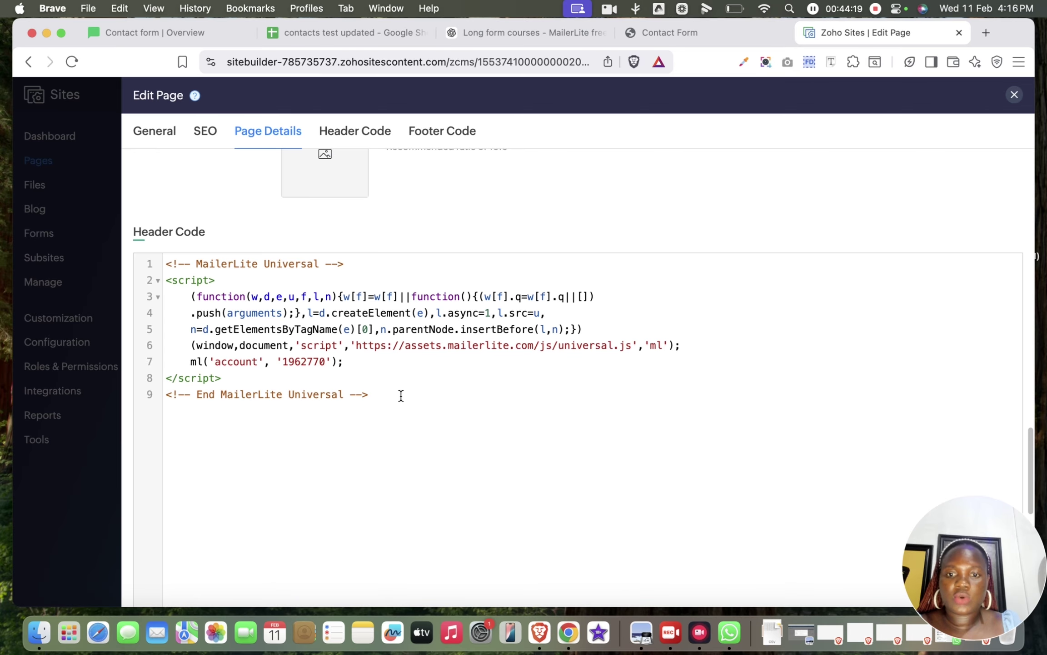
pyautogui.moveTo(401, 396); pyautogui.dragTo(113, 239)
pyautogui.press('BackSpace')
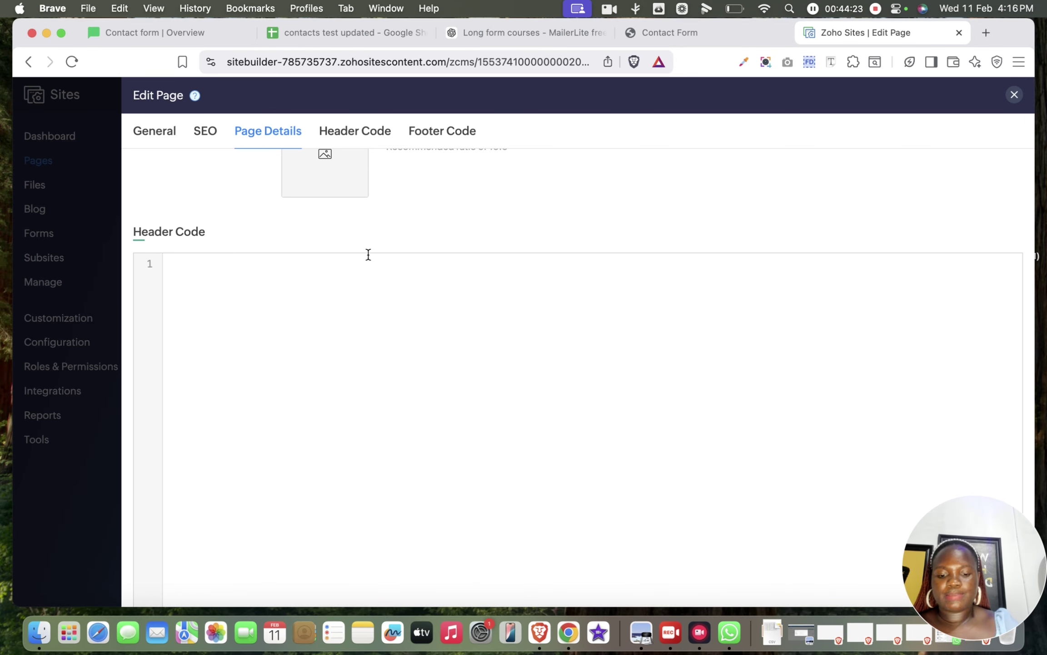
pyautogui.press('super+v')
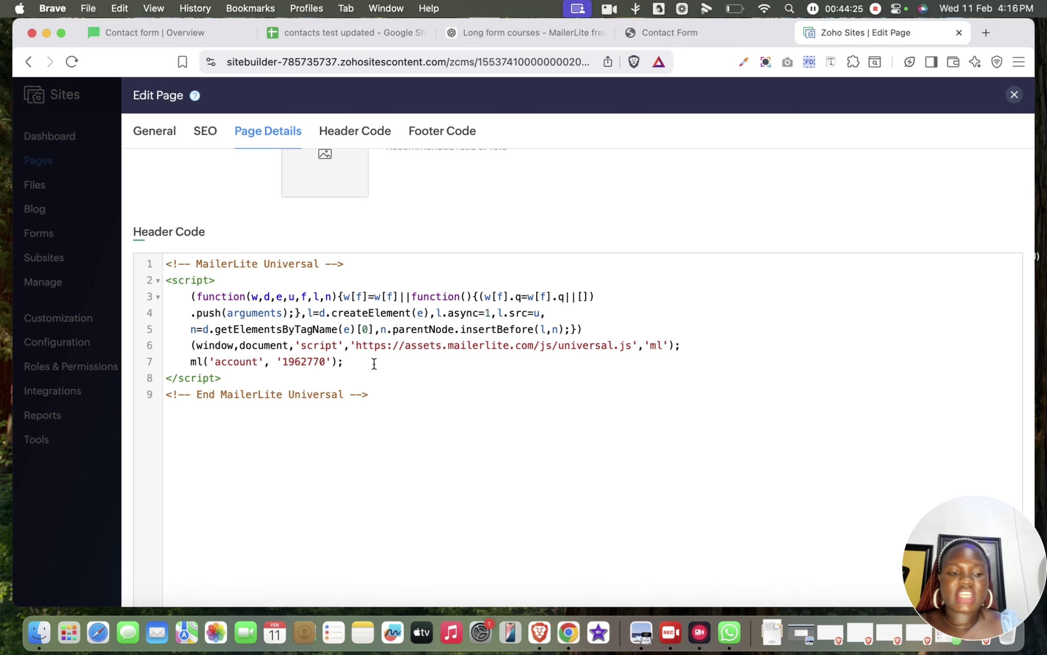
pyautogui.scroll(-10, 374, 363)
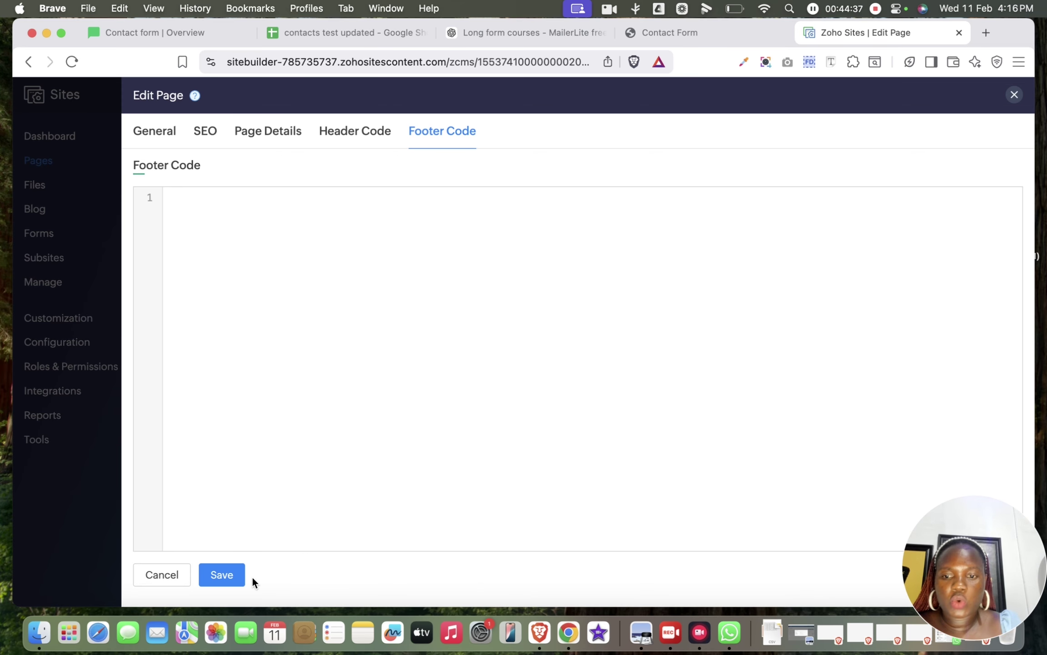
pyautogui.click(223, 576)
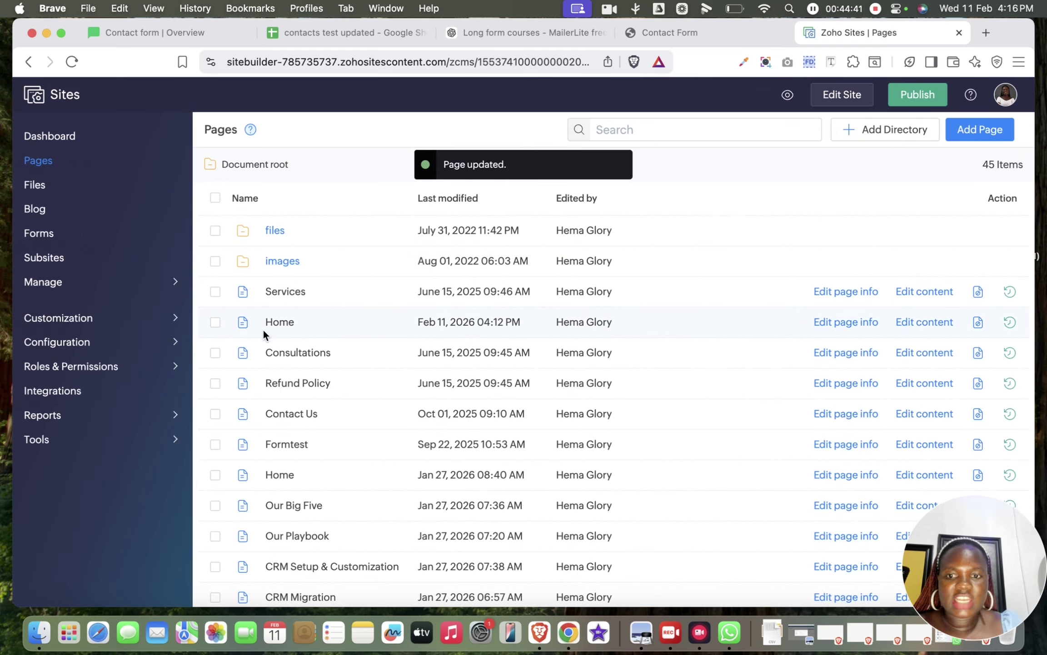
# Step: Open the Home page for content editing and check the 'Welcome To CRMinstructor' heading
pyautogui.click(931, 321)
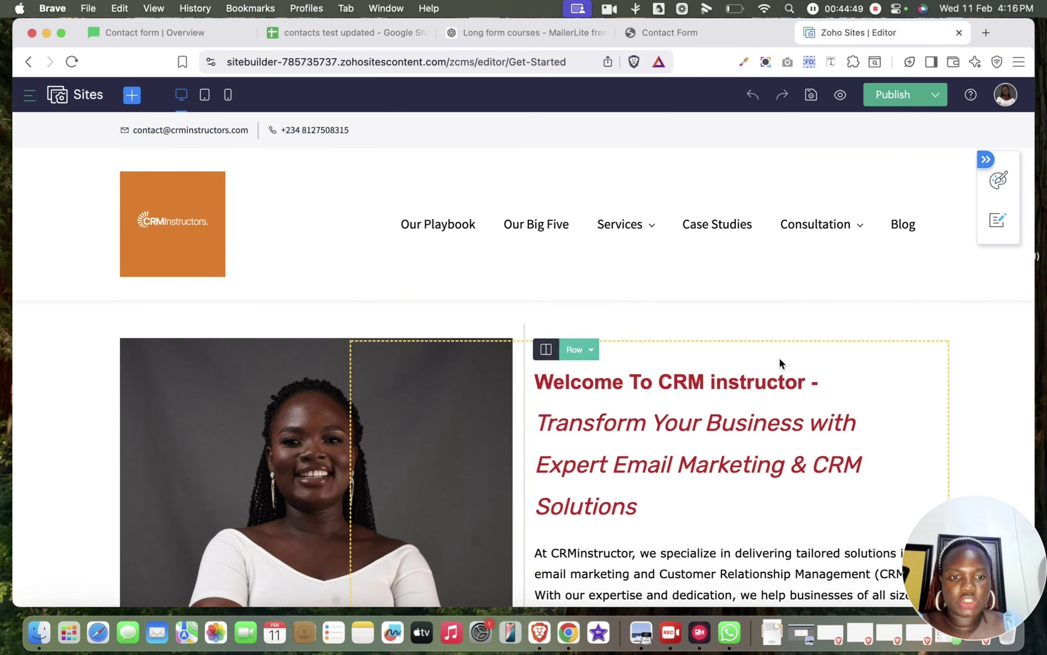
pyautogui.click(773, 382)
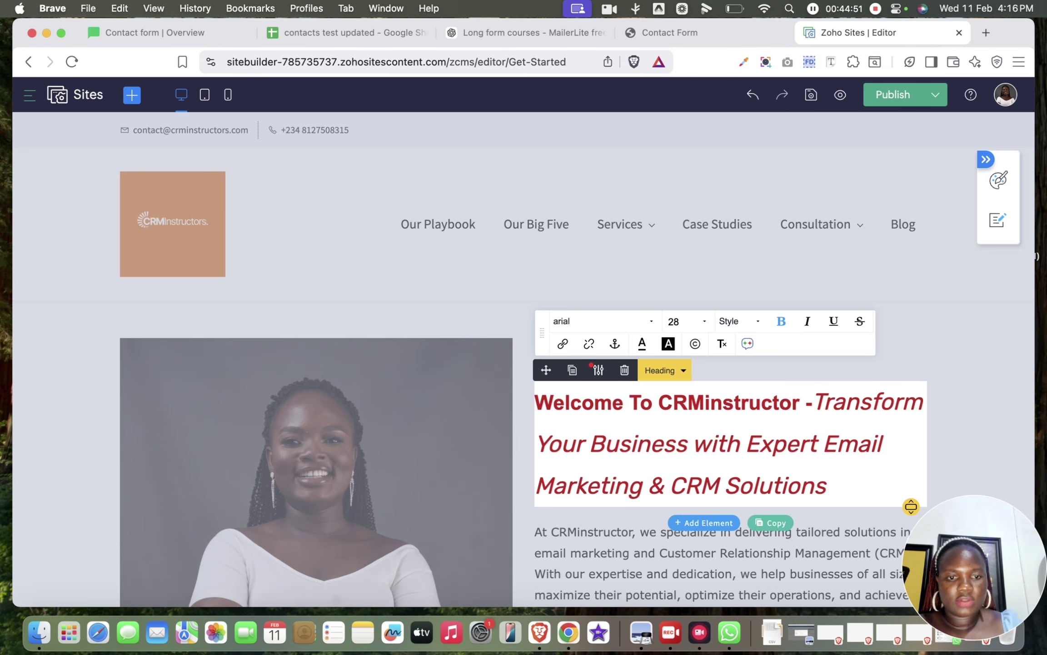
pyautogui.click(918, 369)
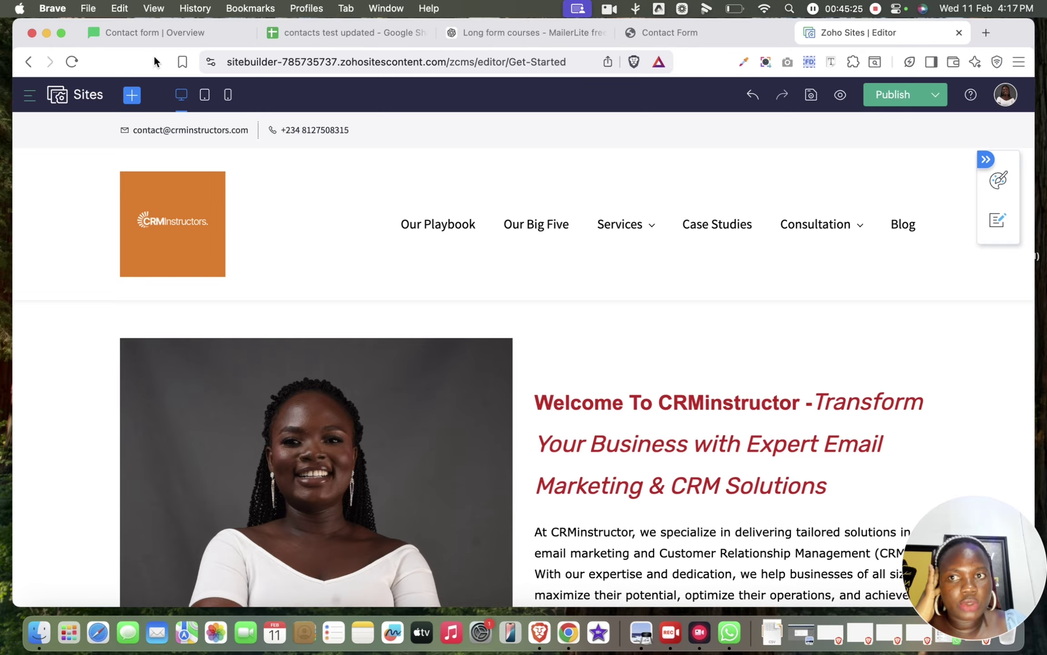
# Step: Copy MailerLite's Show on click link (a-tag) code and return to the Zoho Sites editor
pyautogui.click(153, 40)
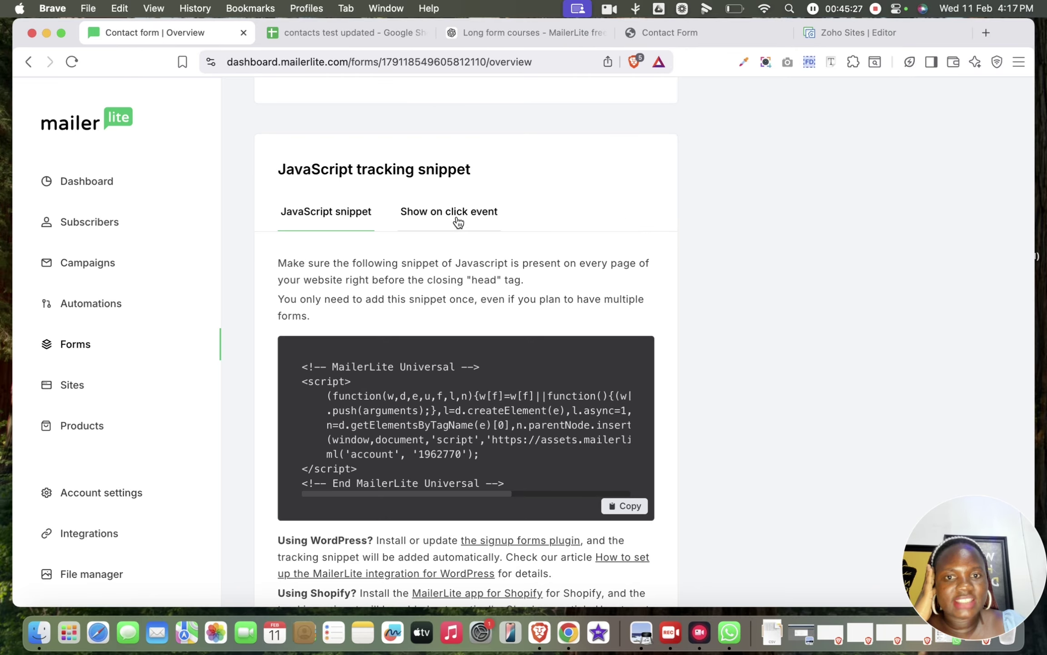
pyautogui.click(457, 222)
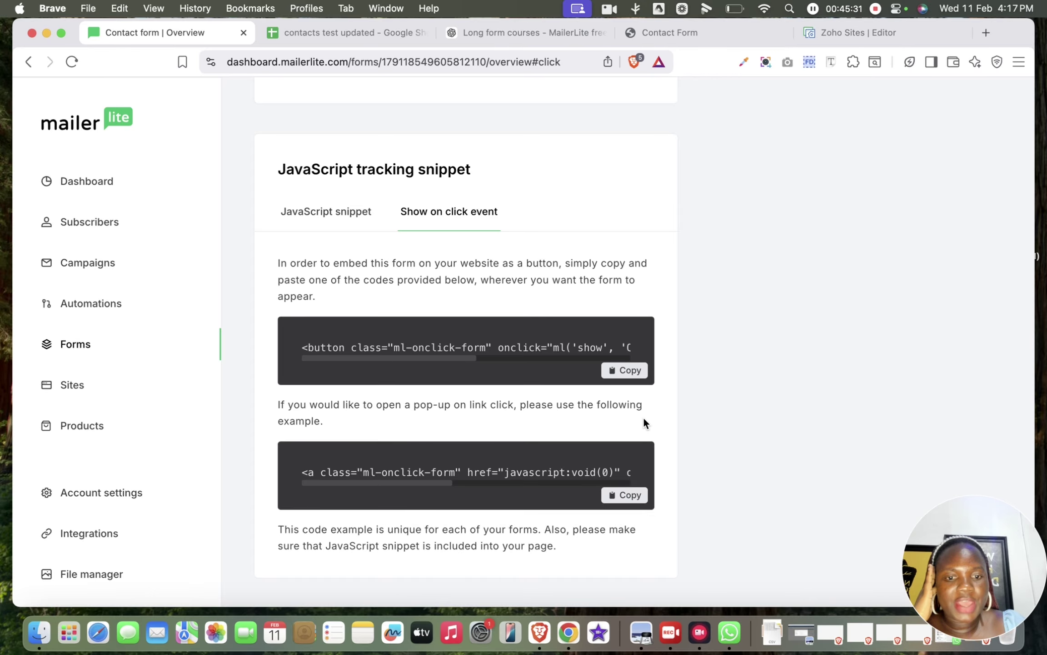
pyautogui.click(624, 497)
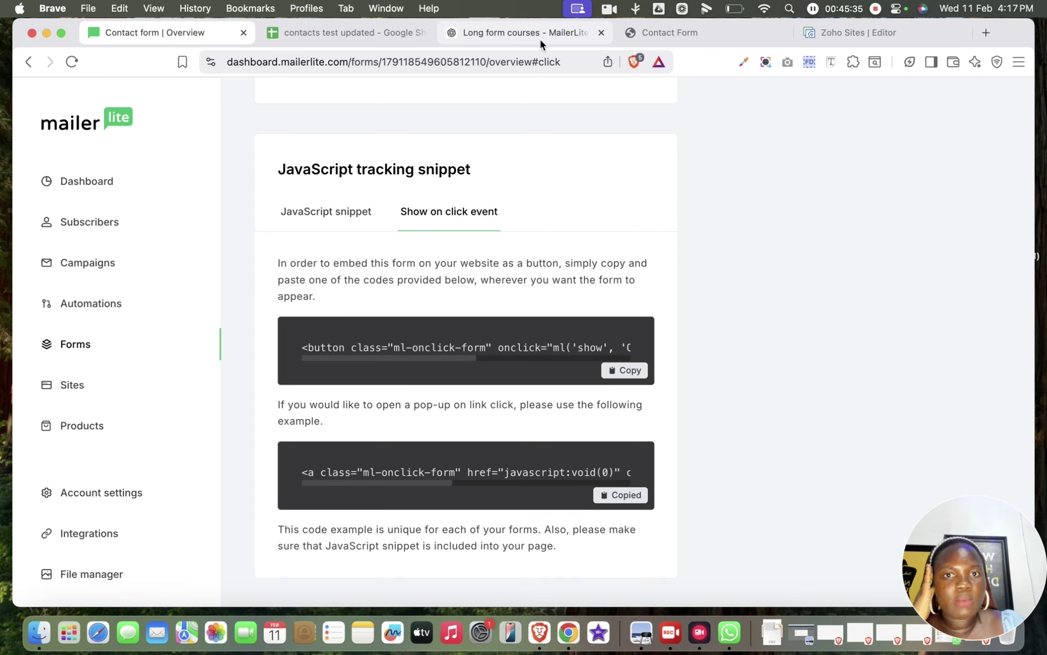
pyautogui.click(855, 27)
# Step: Add a code snippet element below the Home page's hero section
pyautogui.scroll(-10, 726, 332)
pyautogui.scroll(-3, 728, 333)
pyautogui.scroll(7, 727, 333)
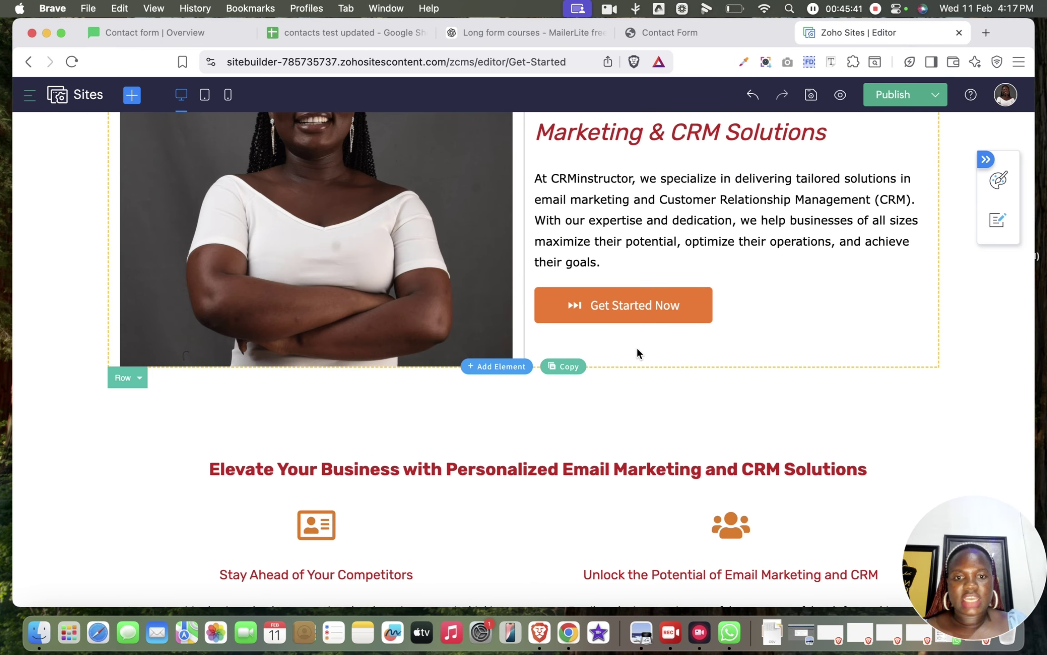
pyautogui.click(515, 372)
pyautogui.scroll(-10, 438, 475)
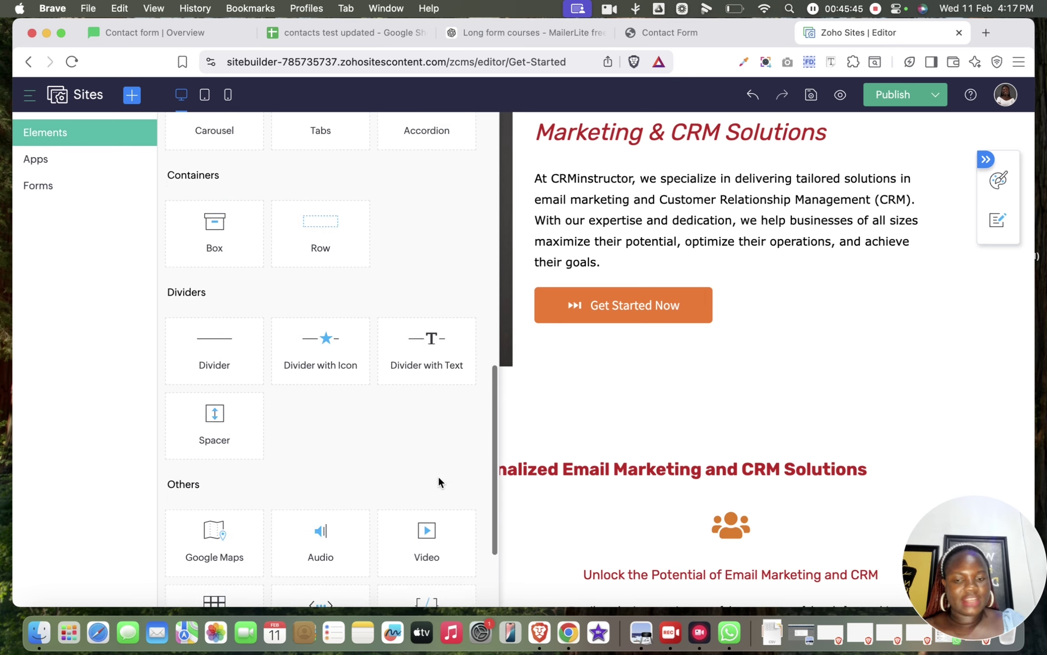
pyautogui.scroll(-3, 438, 476)
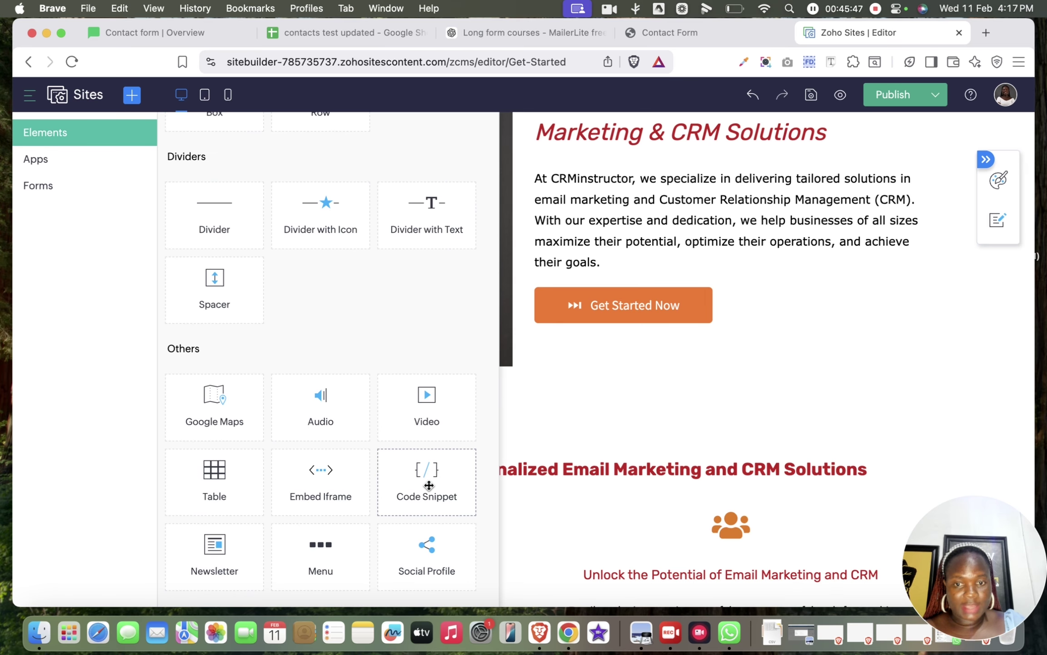
pyautogui.moveTo(429, 485); pyautogui.dragTo(510, 380)
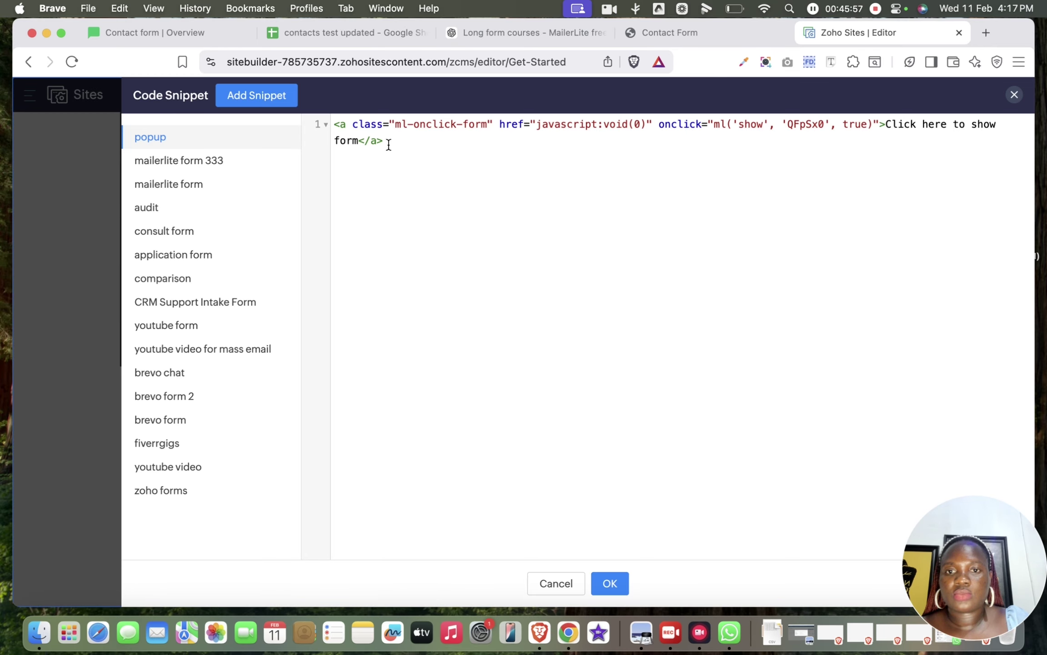
# Step: Create a new code snippet named 'popup 3333'
pyautogui.click(166, 137)
pyautogui.click(399, 144)
pyautogui.press('super+a')
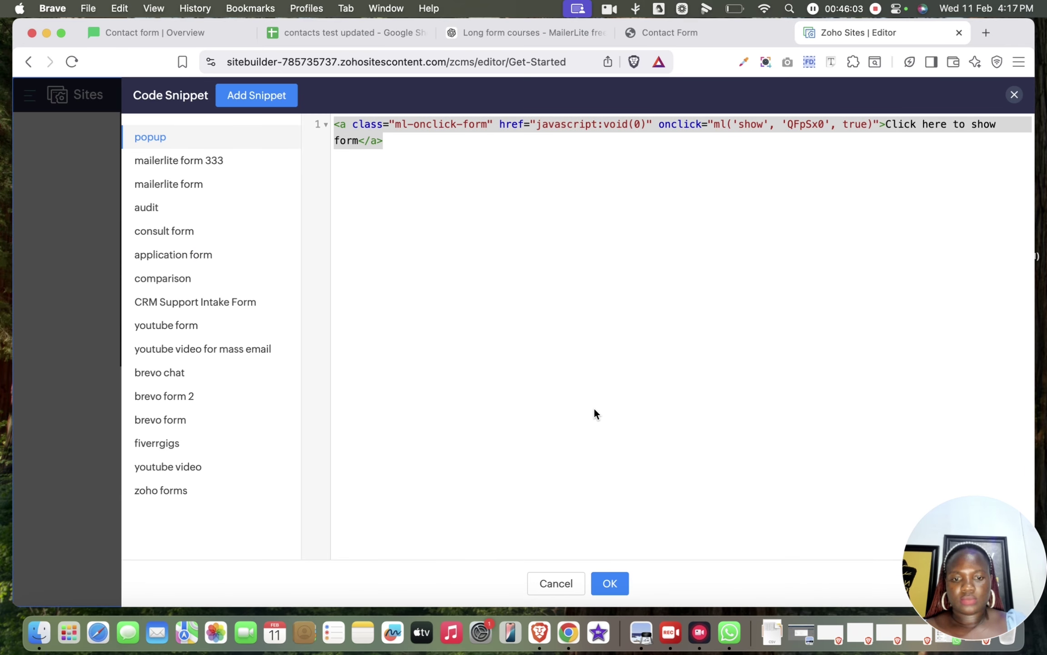
pyautogui.moveTo(959, 544); pyautogui.dragTo(931, 568)
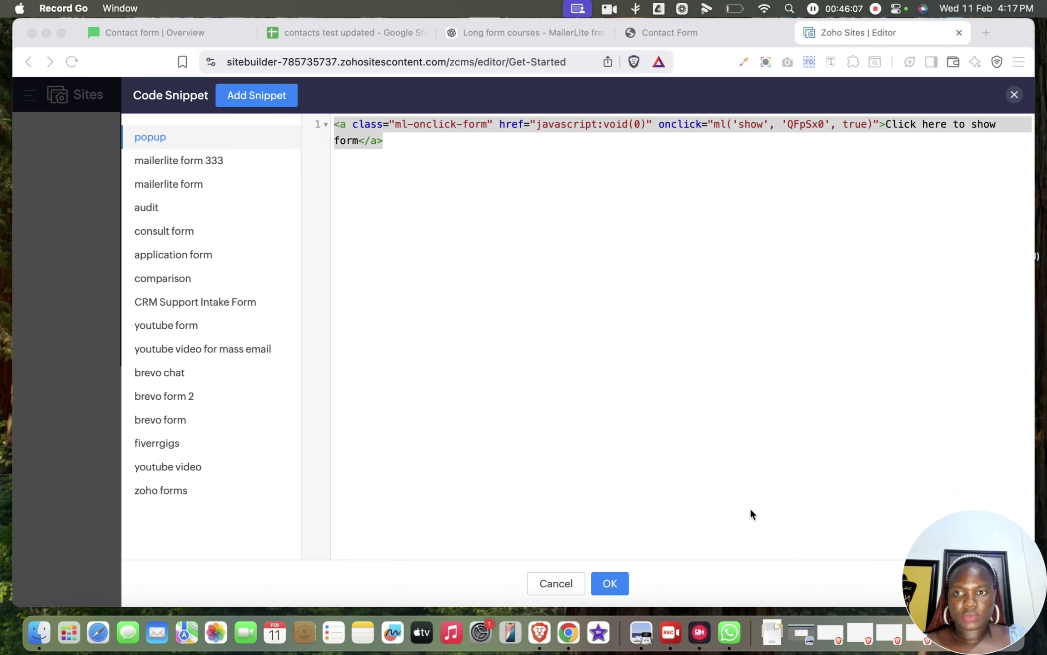
pyautogui.click(259, 95)
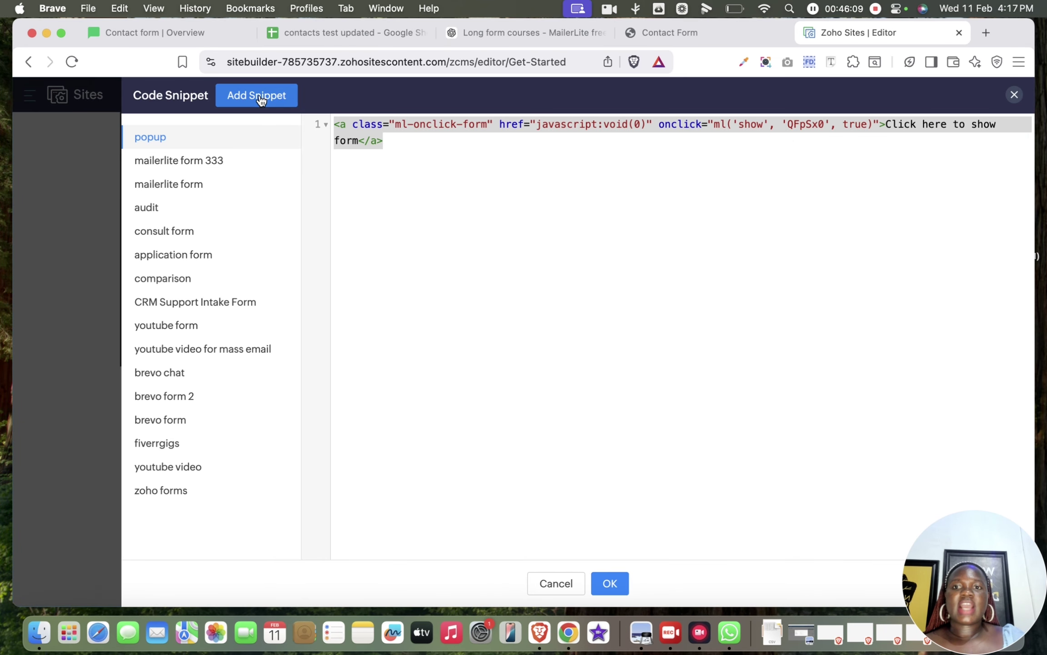
pyautogui.click(259, 98)
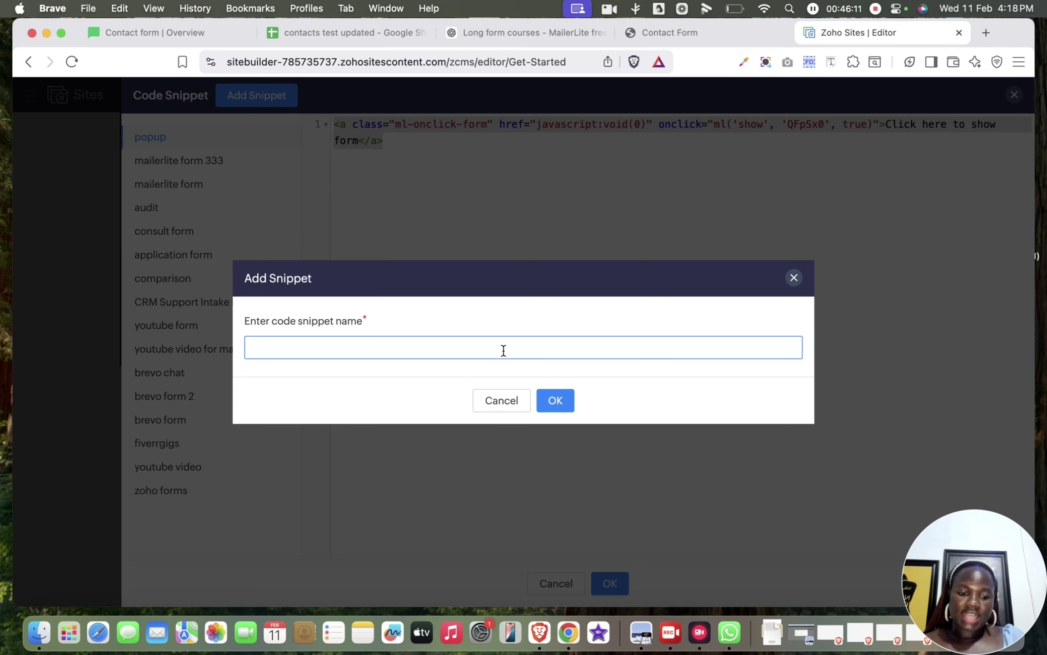
pyautogui.write('pop')
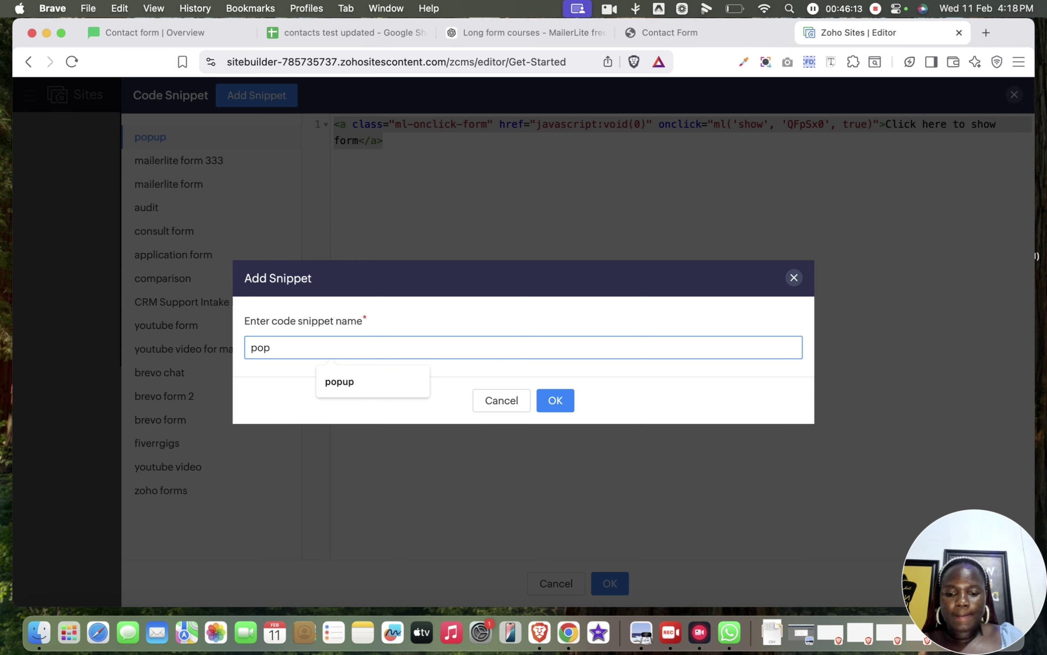
pyautogui.write('up 3333')
pyautogui.click(553, 401)
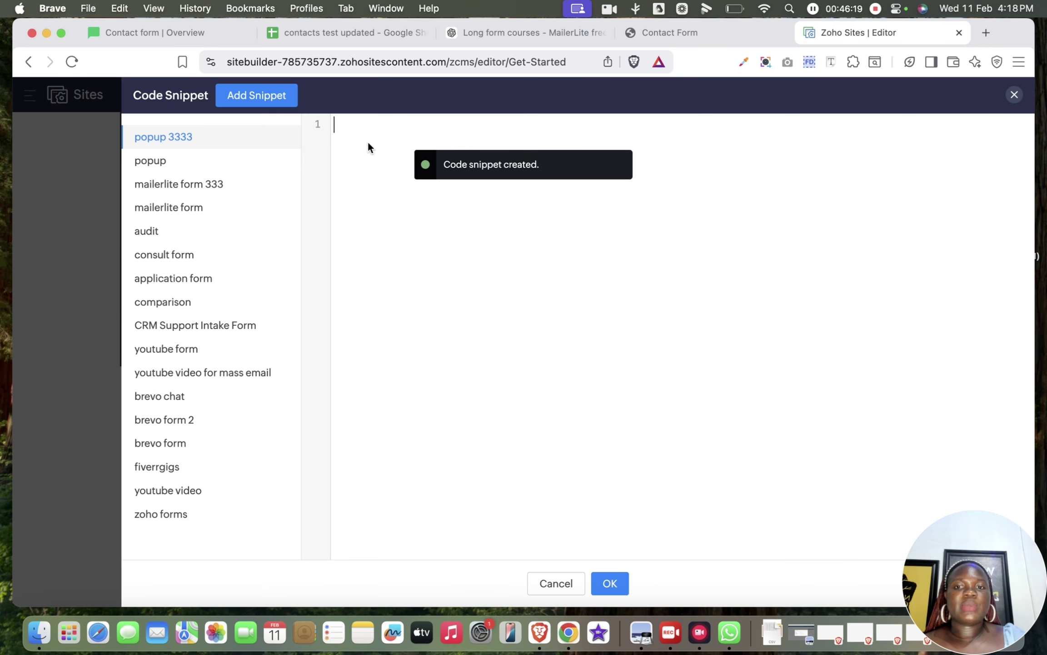
# Step: Paste the MailerLite pop-up link code into the snippet and save it to the page
pyautogui.click(179, 32)
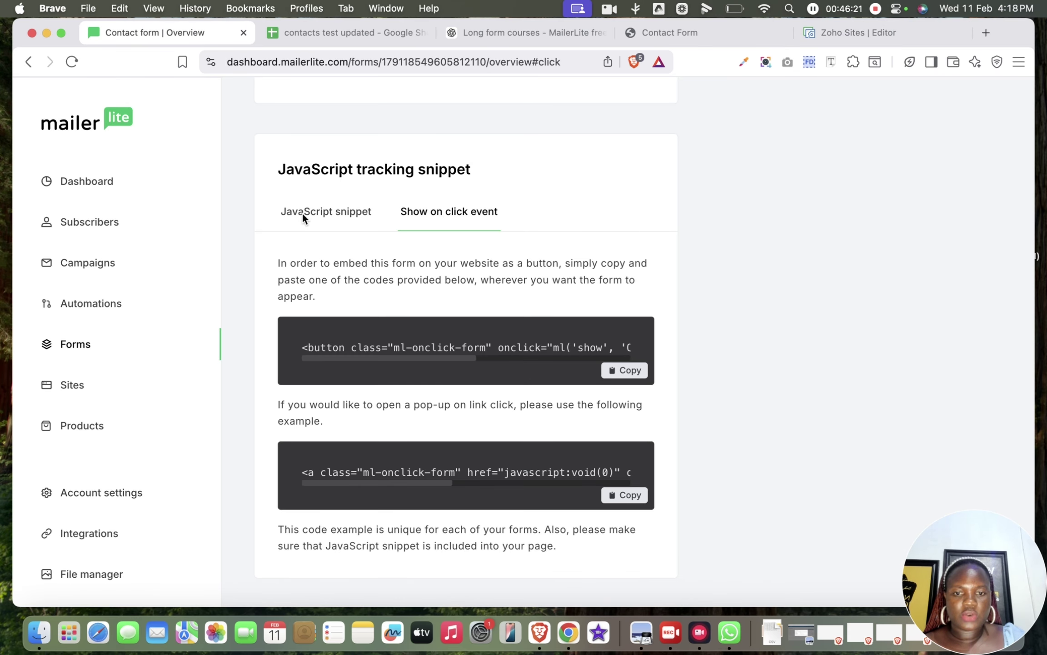
pyautogui.click(872, 42)
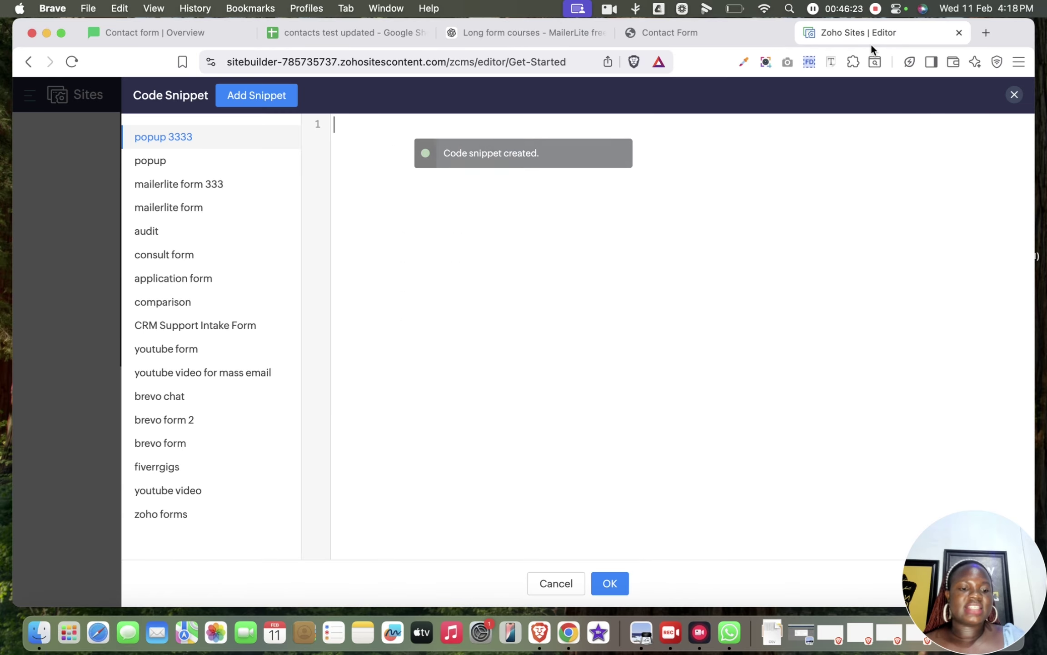
pyautogui.press('super+v')
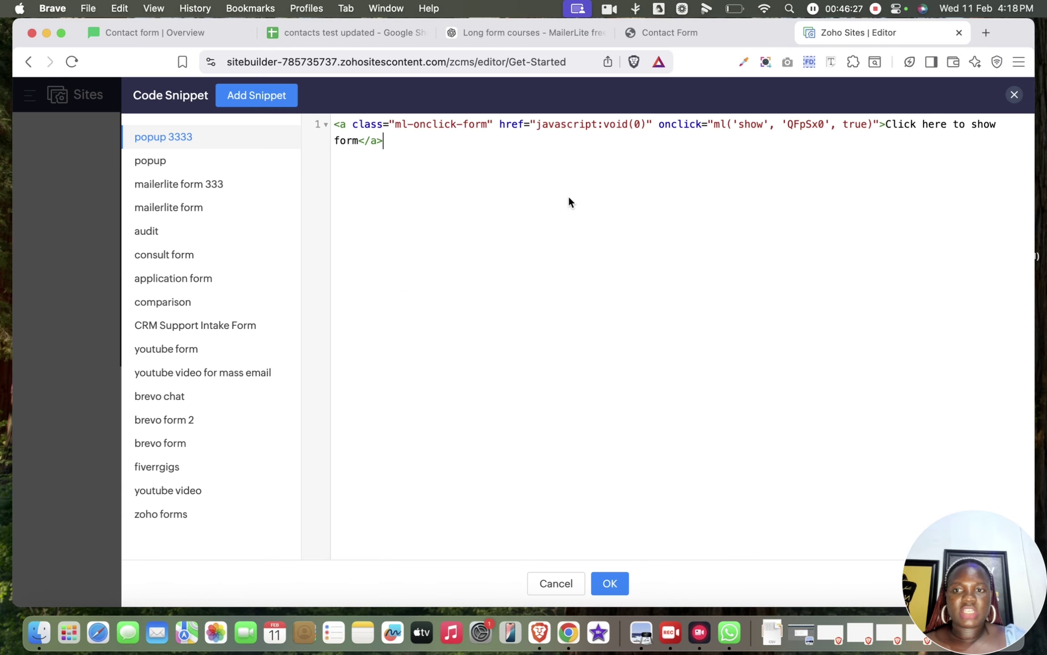
pyautogui.click(609, 584)
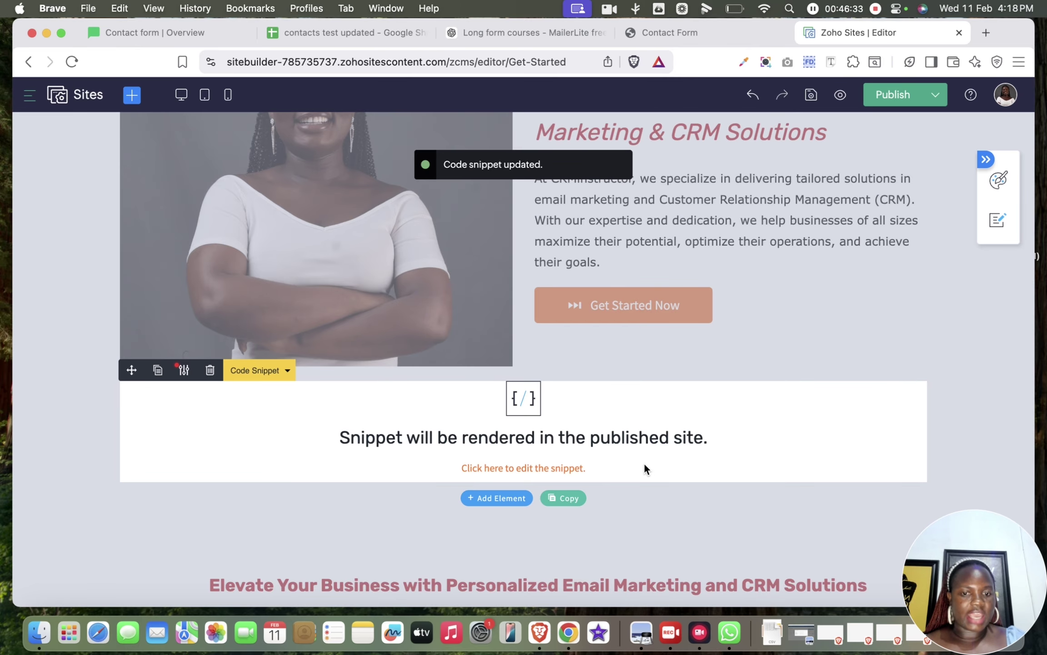
pyautogui.click(895, 93)
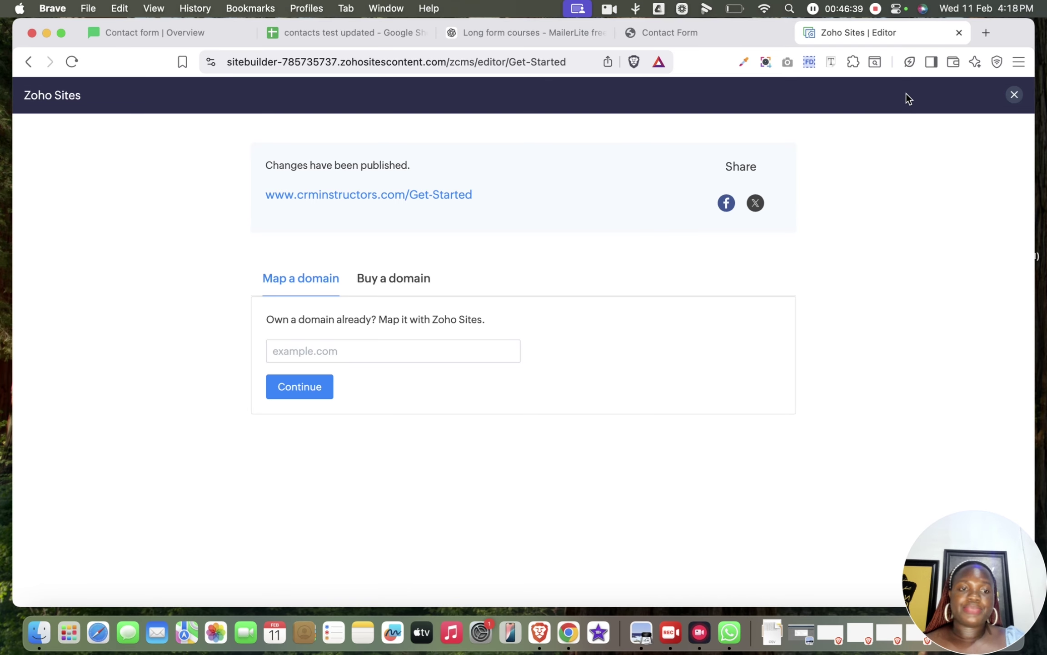
pyautogui.click(442, 195)
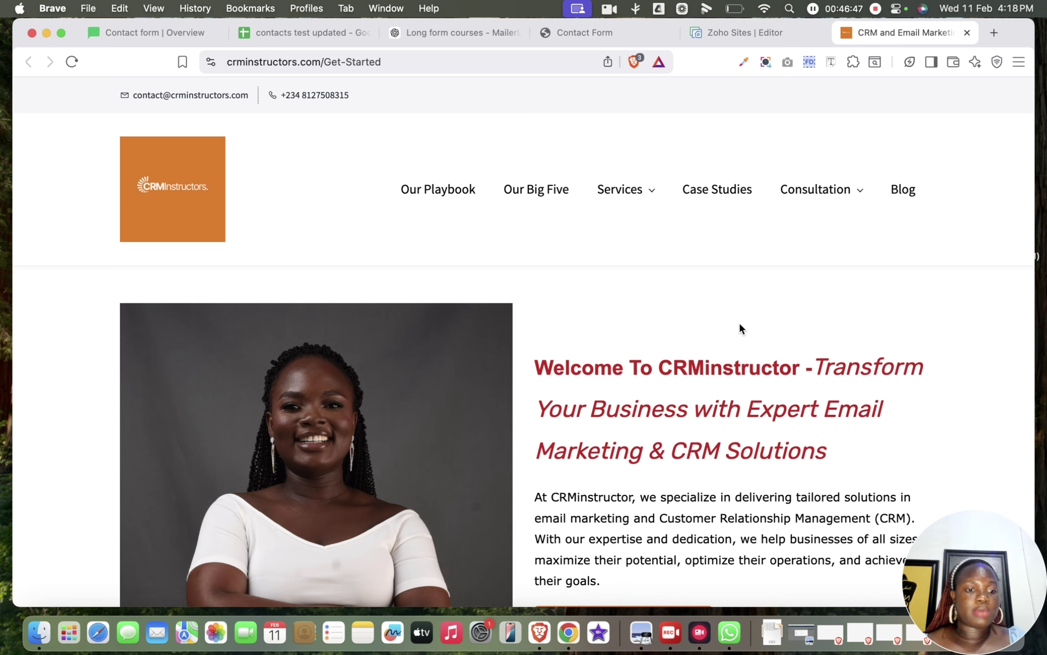
pyautogui.scroll(-5, 739, 321)
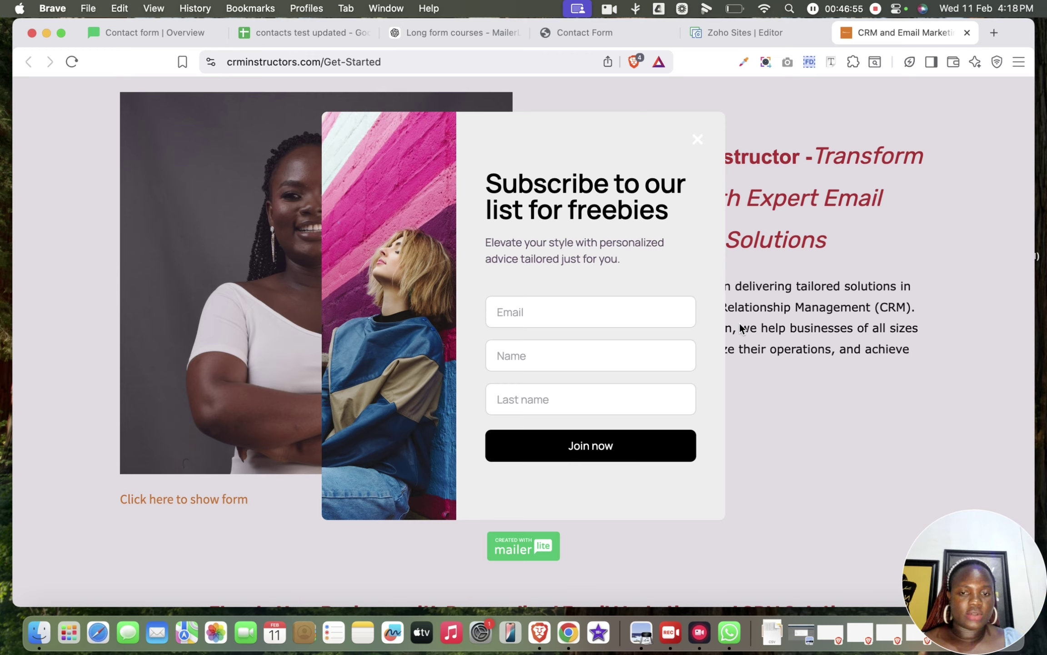
pyautogui.click(530, 303)
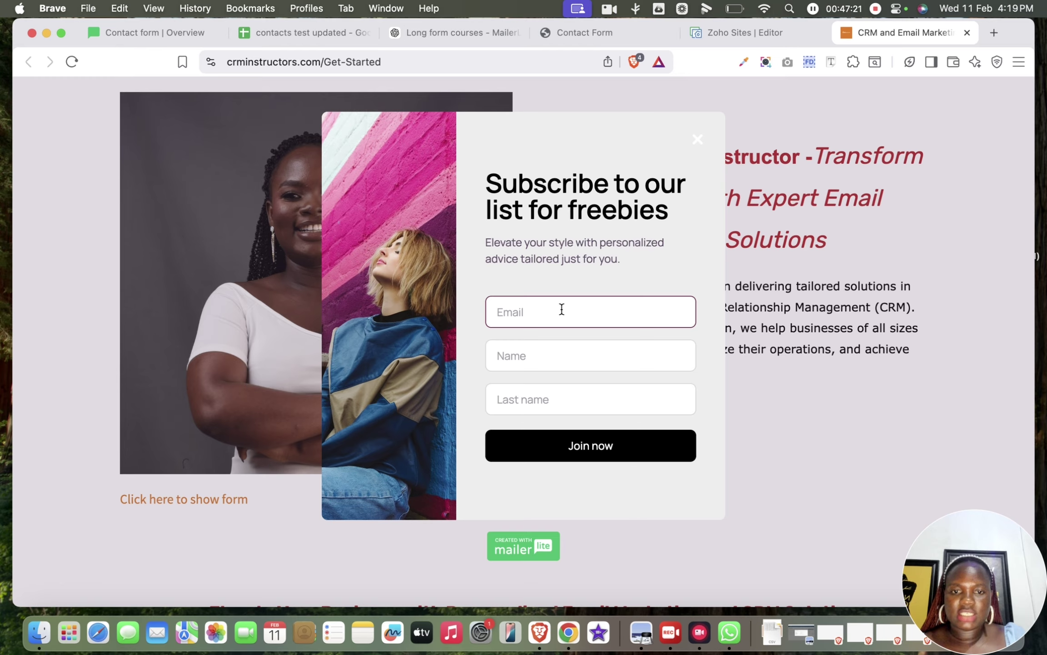
# Step: Enter a test email address, first name and last name in the pop-up and submit with Join now
pyautogui.press('capslock')
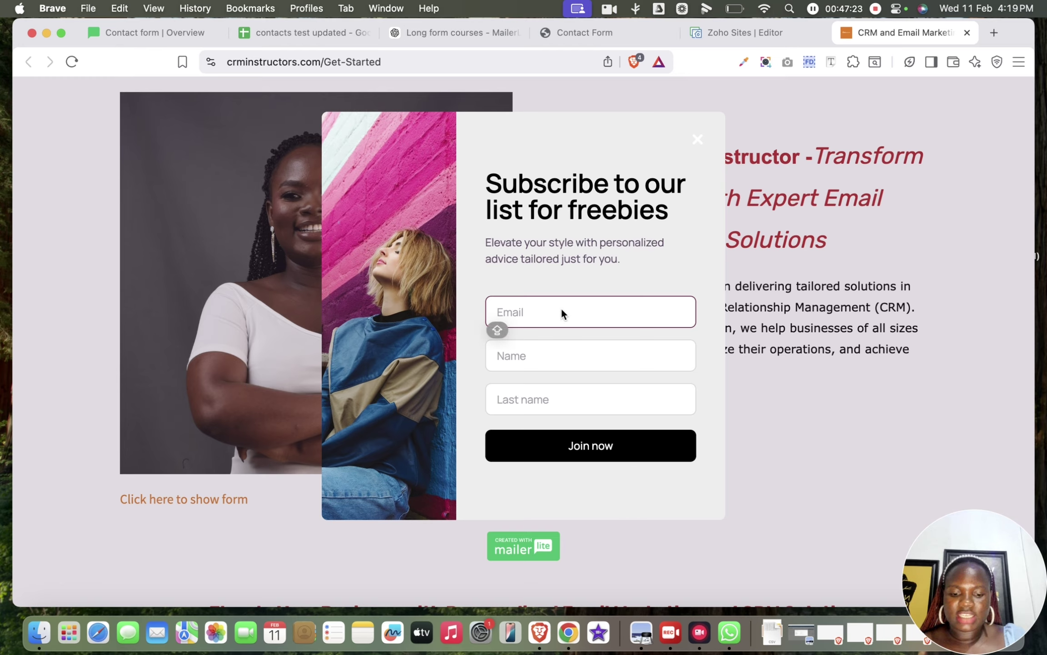
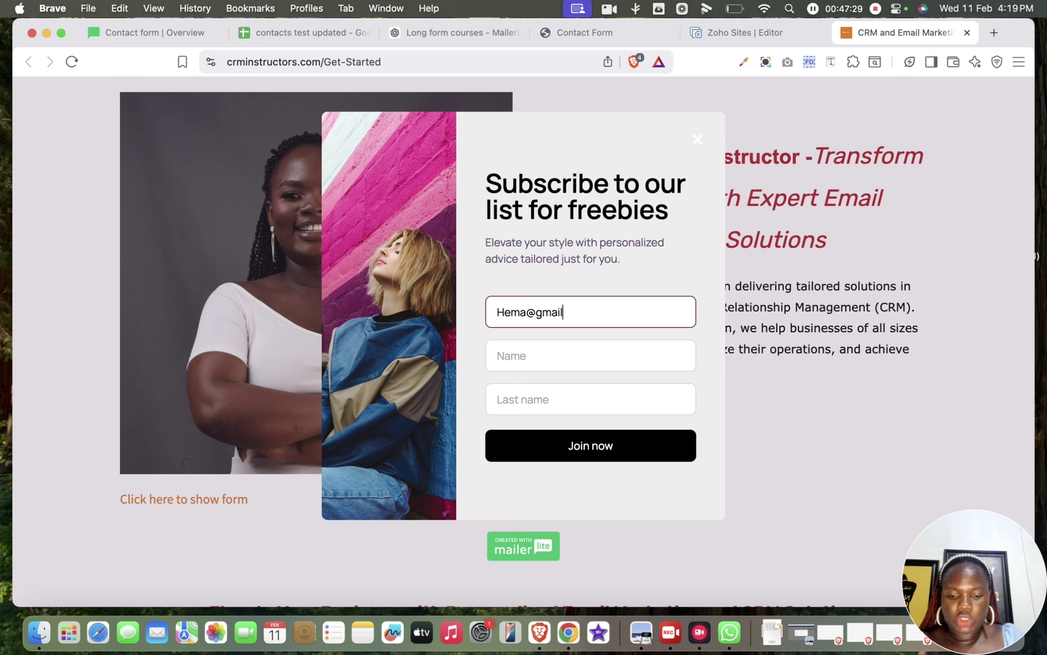
pyautogui.click(513, 357)
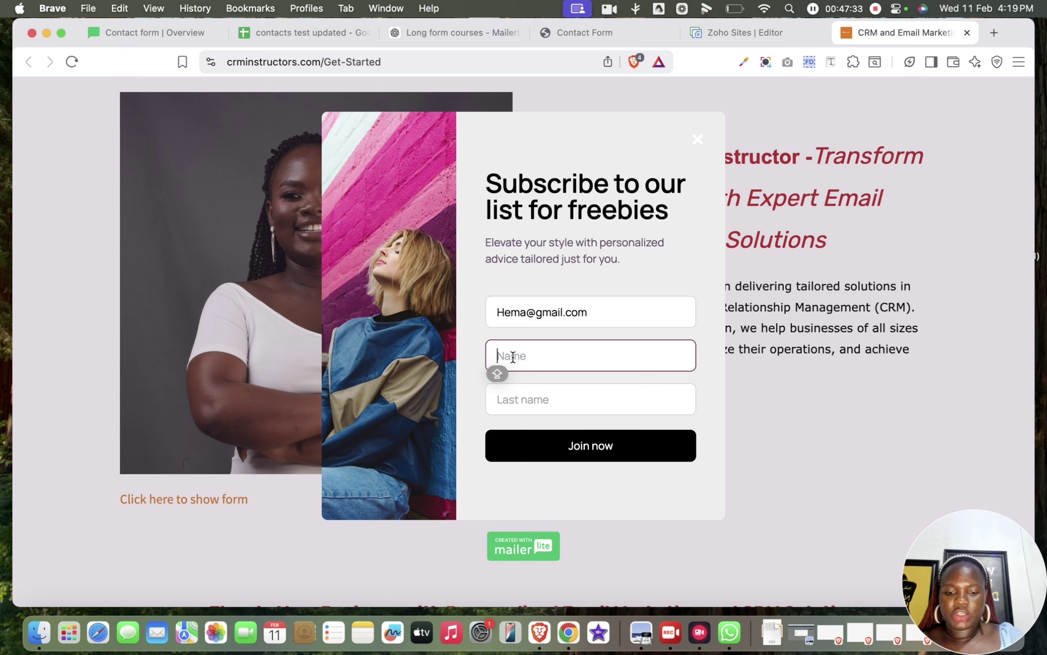
pyautogui.click(526, 399)
pyautogui.press('capslock')
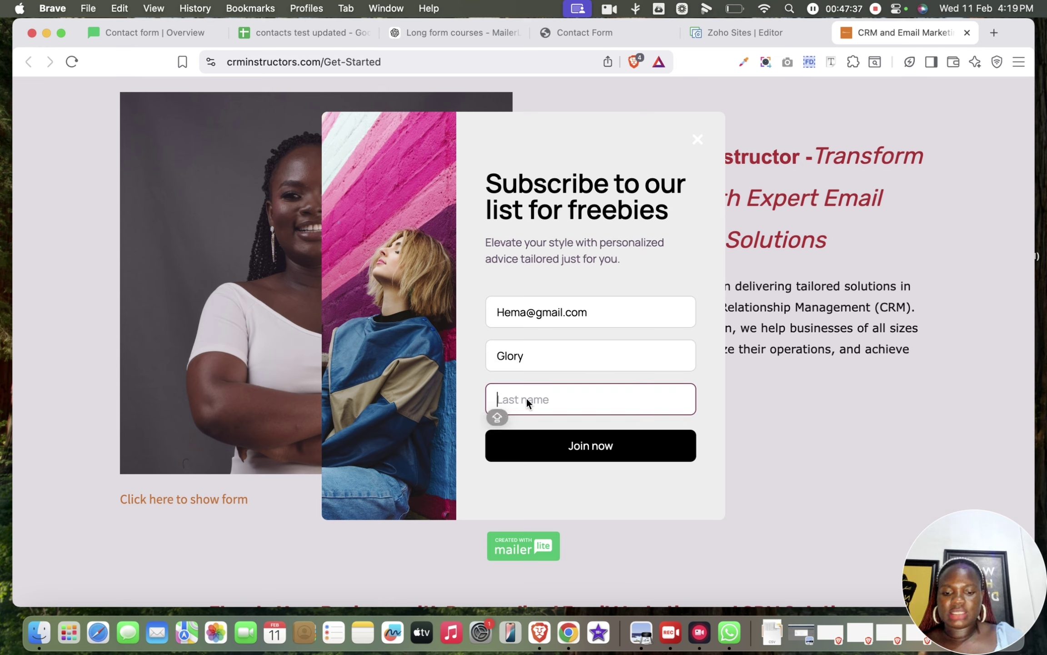
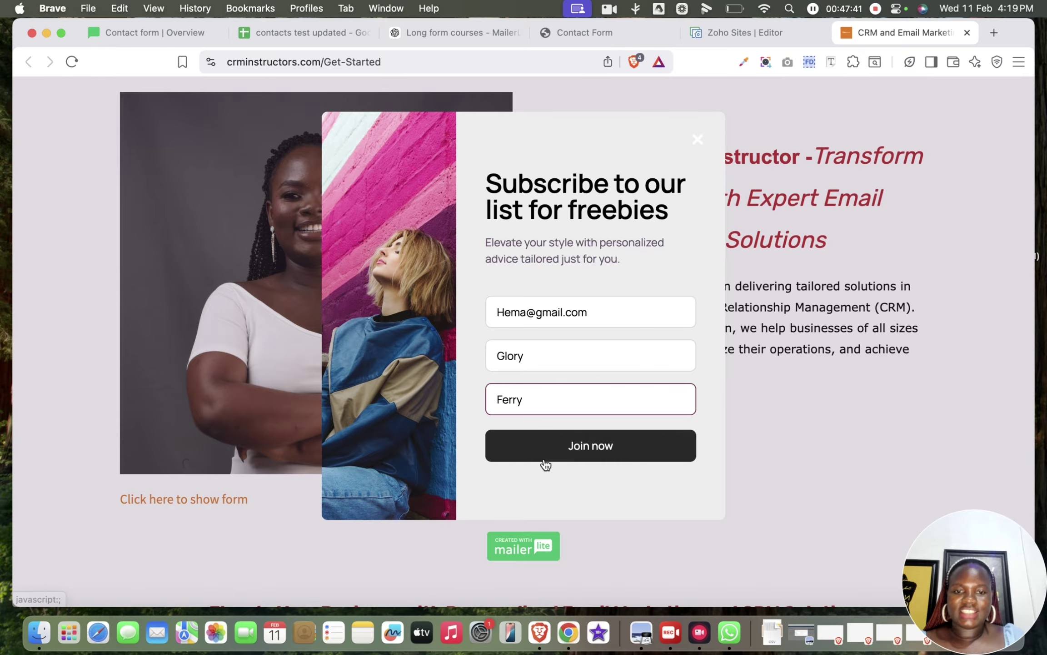
pyautogui.click(550, 460)
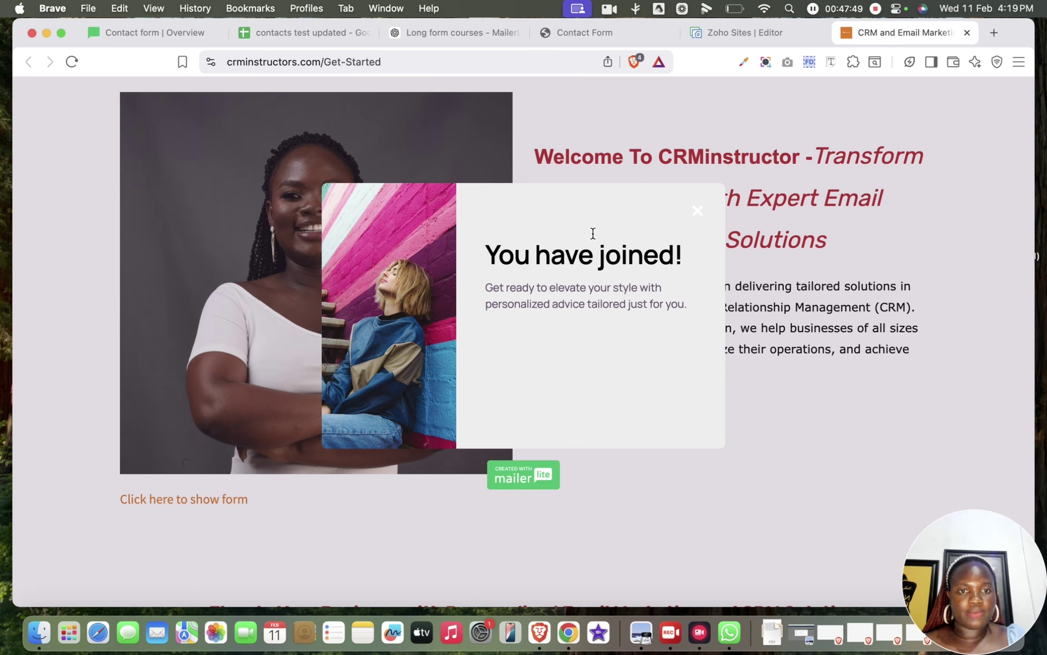
# Step: Dismiss the confirmation, reopen the form via 'Click here to show form', then switch to MailerLite
pyautogui.click(730, 186)
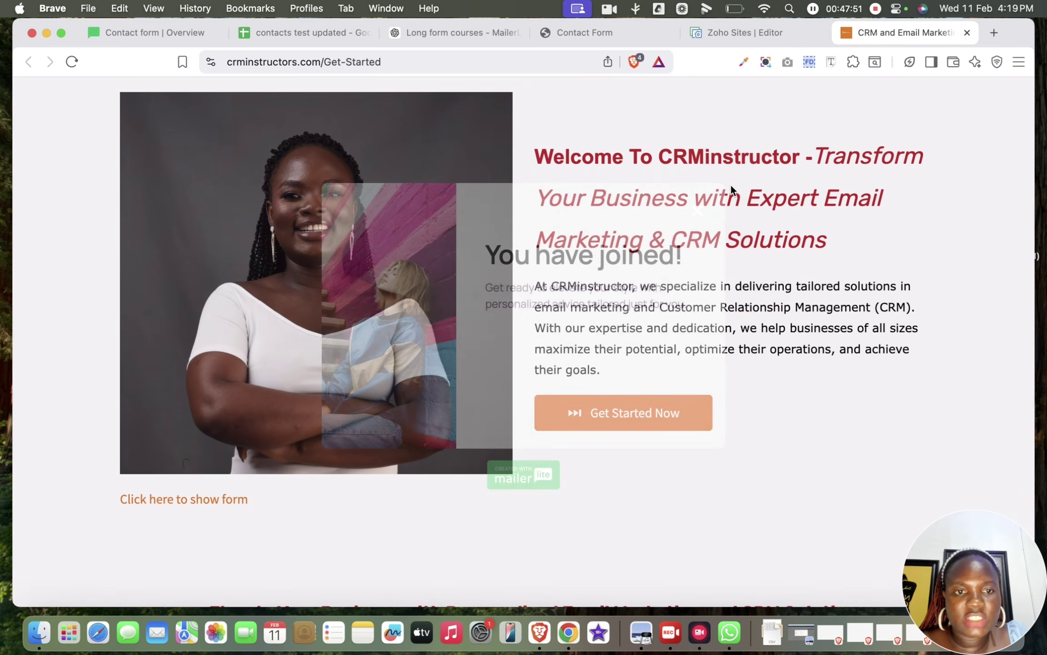
pyautogui.scroll(-10, 694, 233)
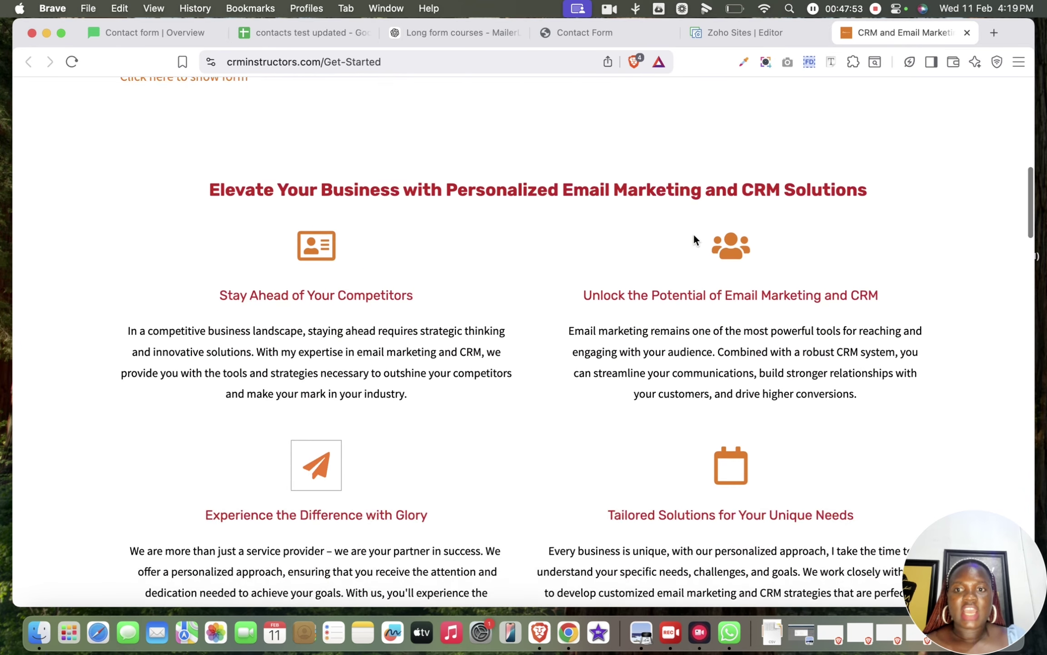
pyautogui.scroll(6, 693, 233)
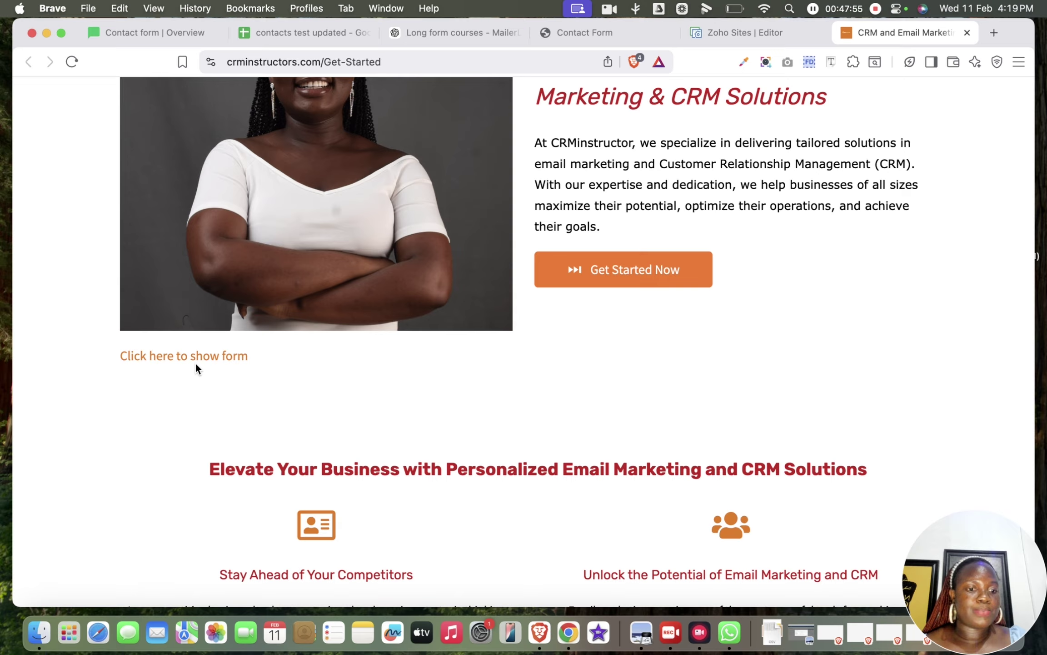
pyautogui.click(184, 358)
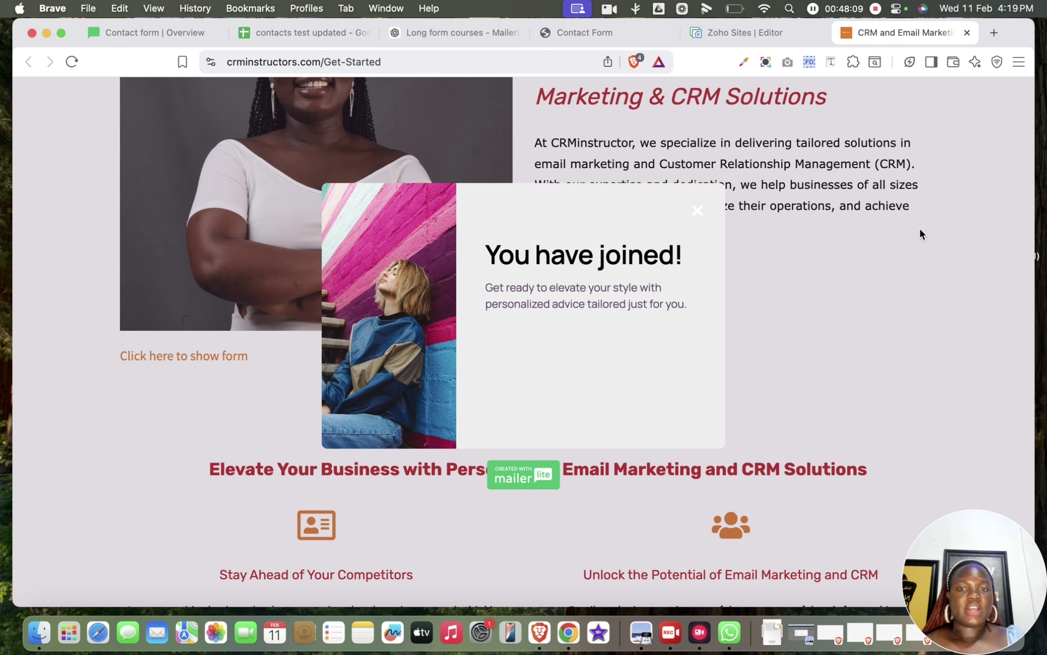
pyautogui.click(117, 33)
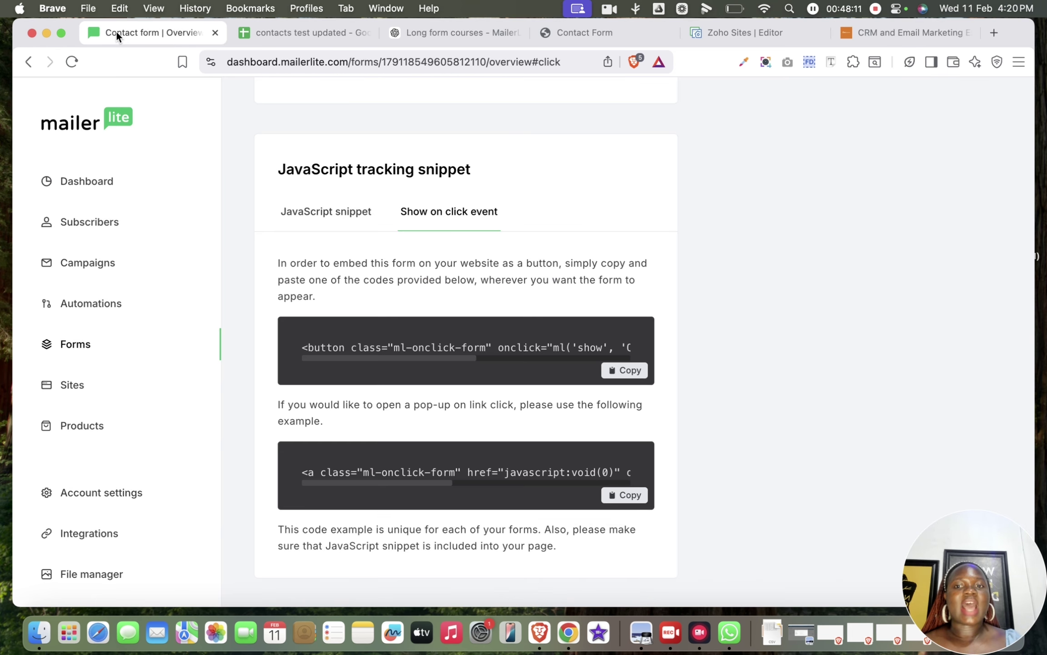
# Step: Reload the form and view Analytics: 1 subscriber from 9 pop-ups, 11.11% conversion
pyautogui.scroll(15, 550, 349)
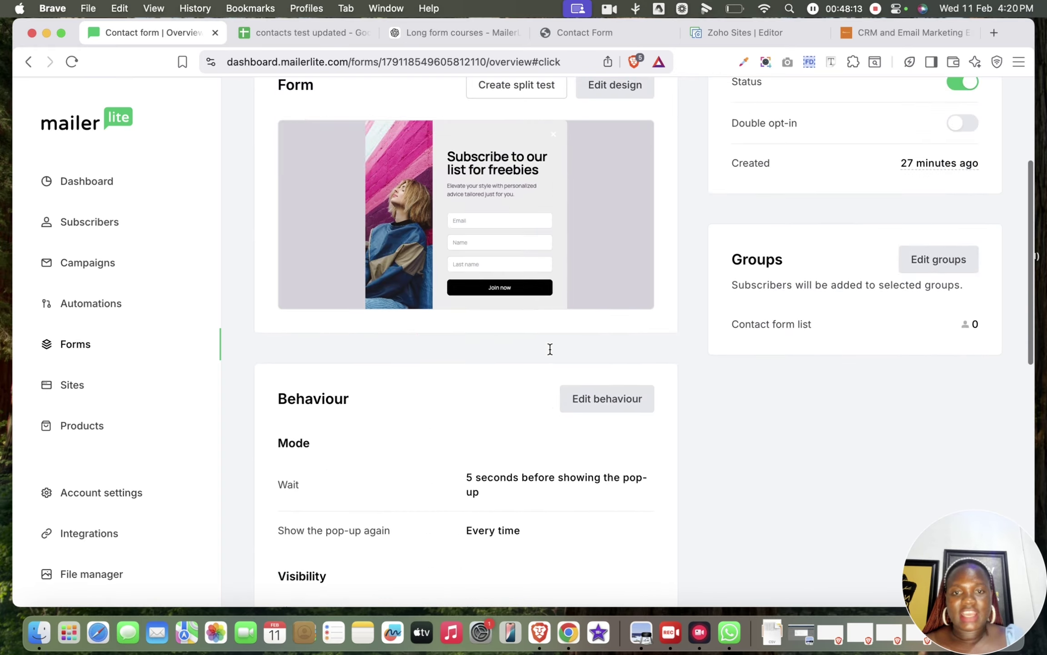
pyautogui.click(72, 61)
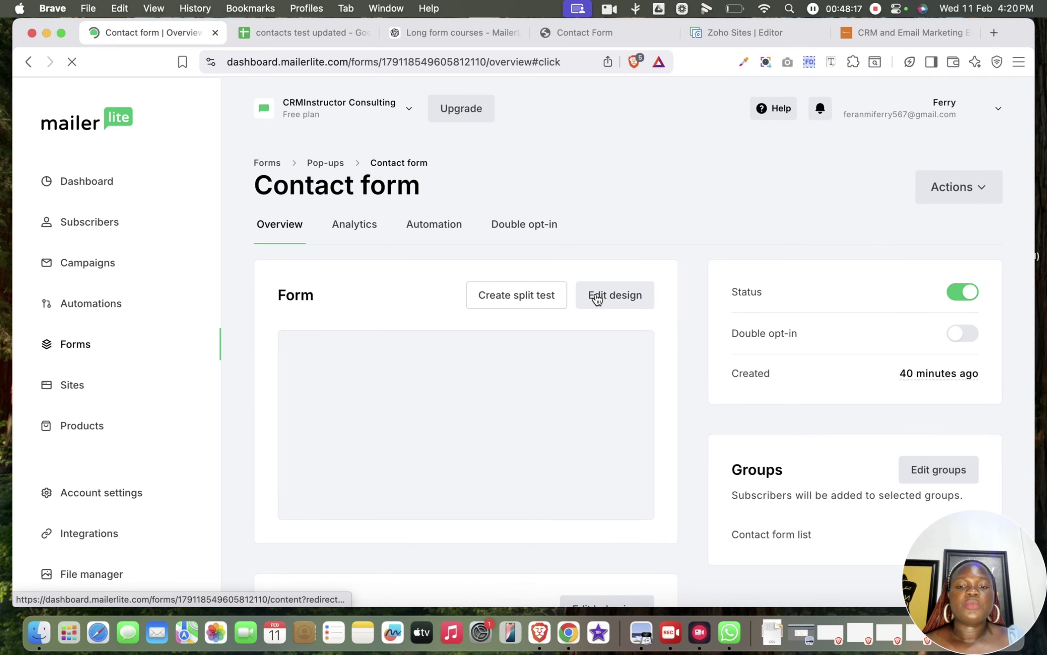
pyautogui.click(355, 227)
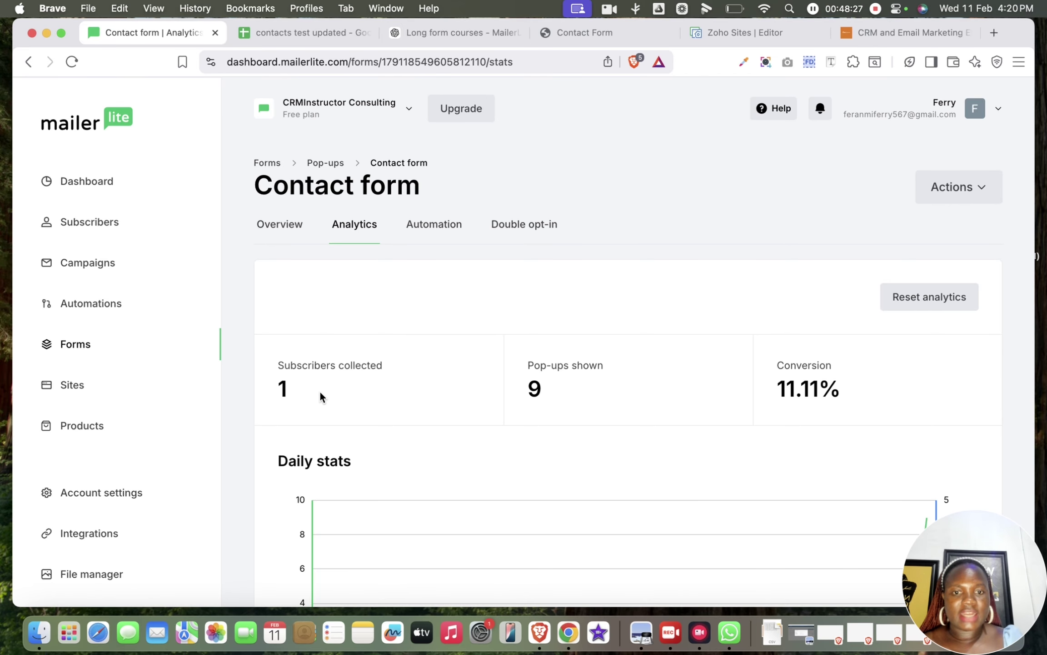
pyautogui.scroll(-3, 419, 412)
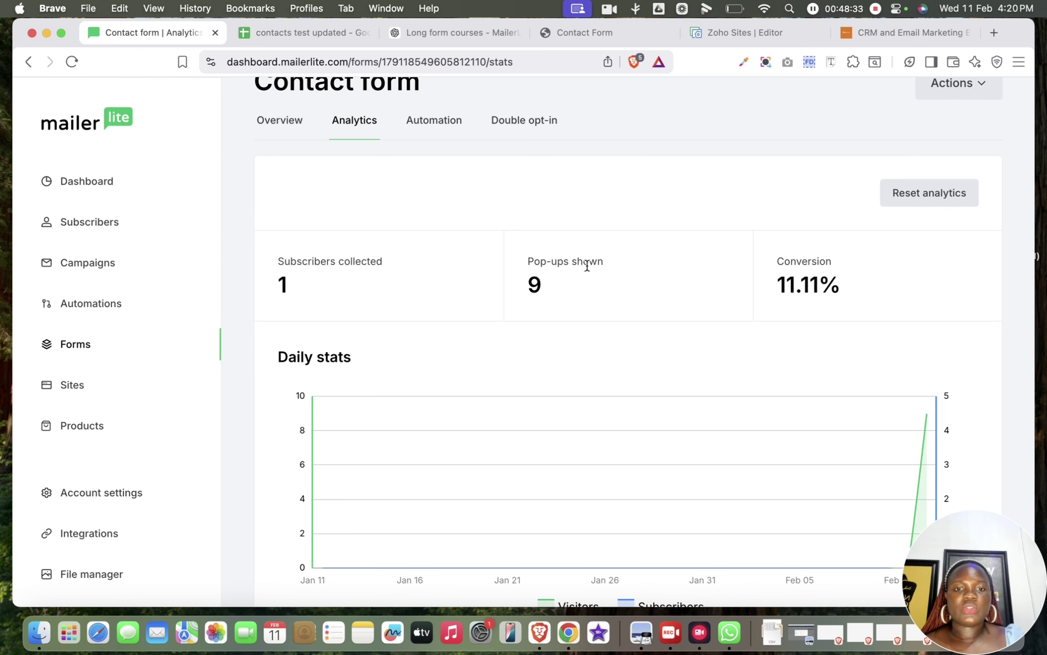
pyautogui.scroll(-5, 587, 266)
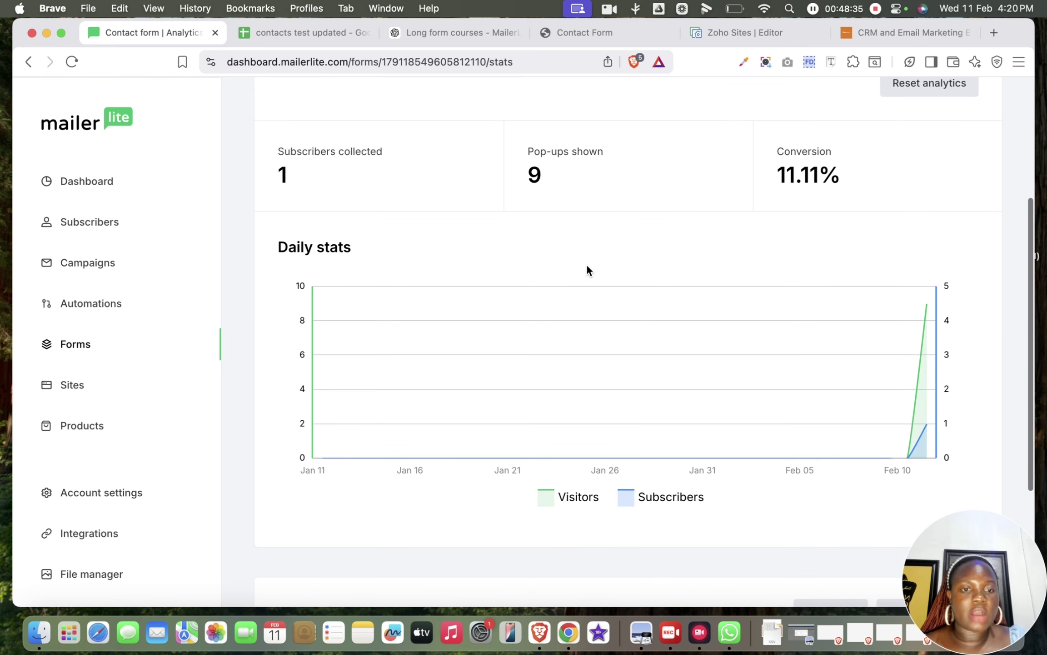
pyautogui.scroll(-2, 587, 266)
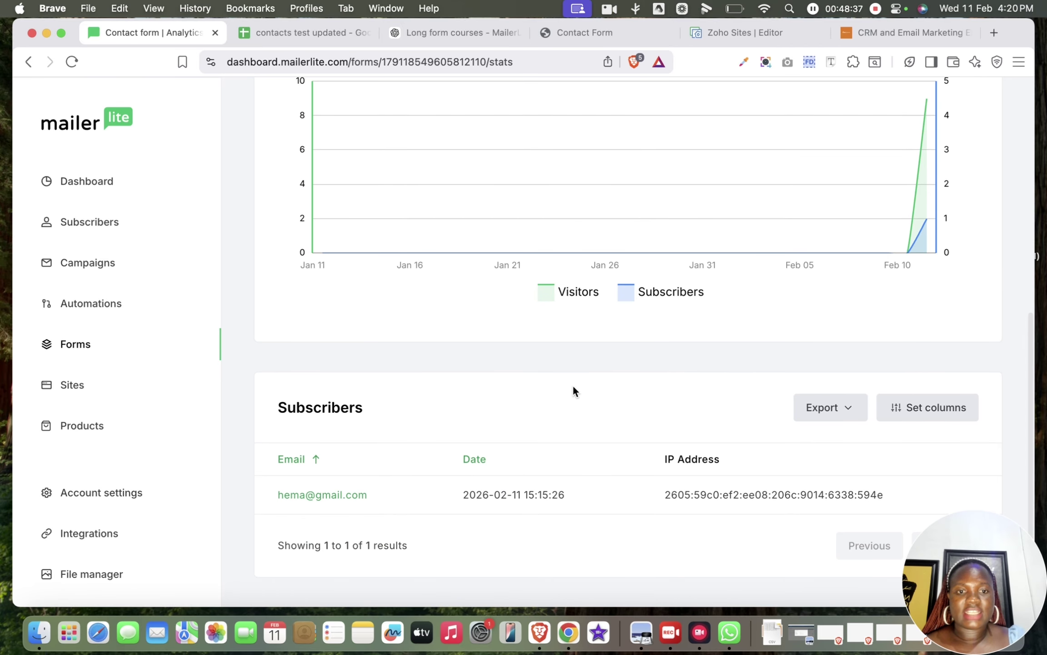